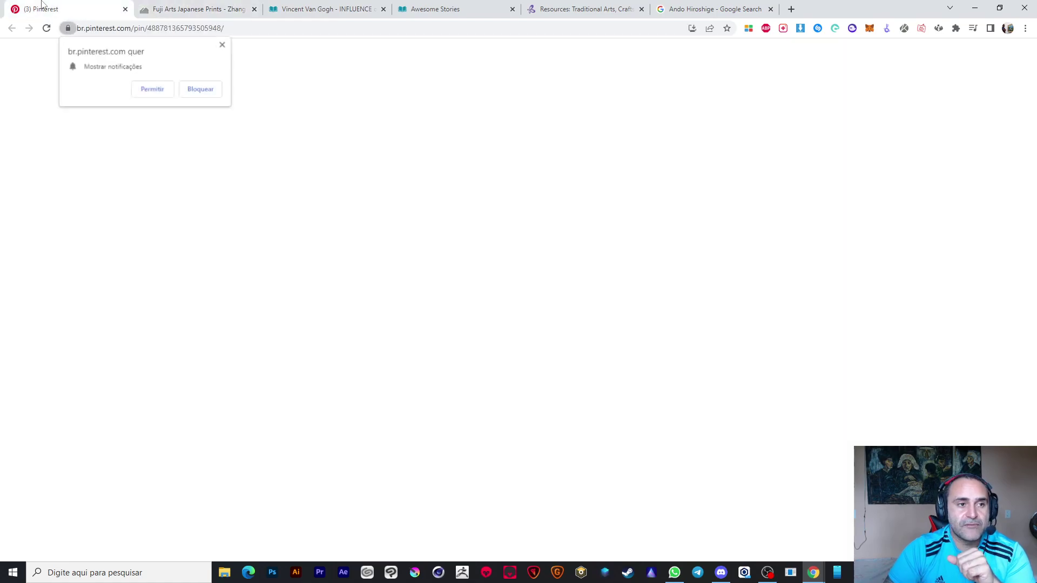
# Read the Vincent Van Gogh article on the influence of Japanese art, including its Oiran painting, and view the Ando Hiroshige search results
pyautogui.scroll(5, 562, 227)
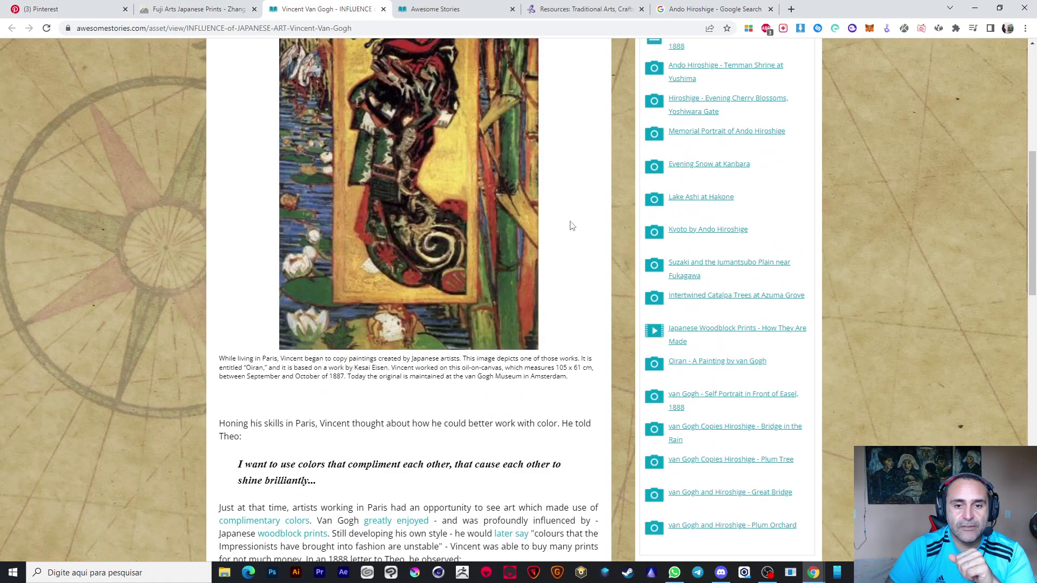
pyautogui.scroll(3, 564, 243)
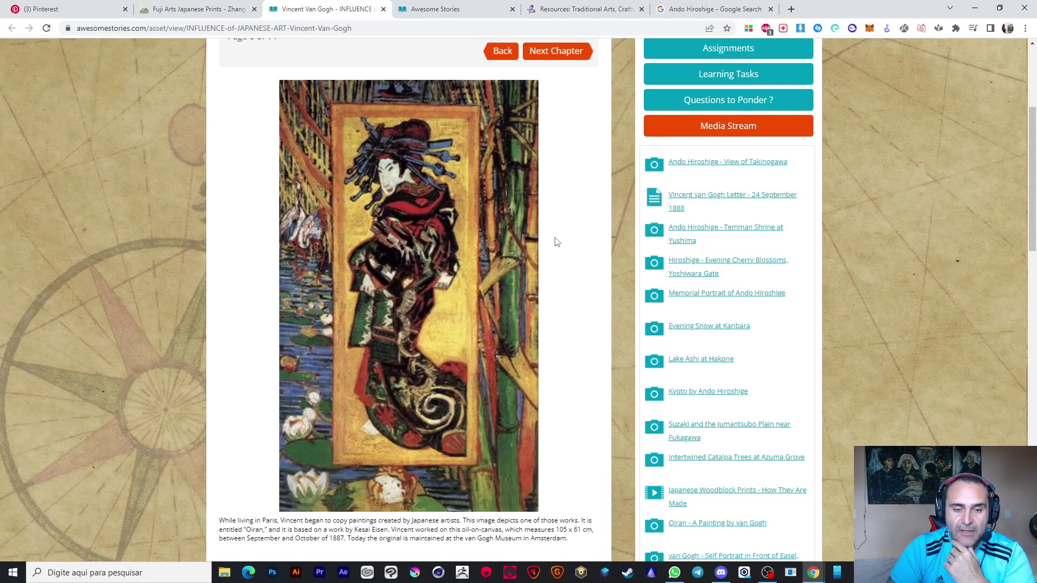
pyautogui.scroll(-4, 562, 238)
pyautogui.scroll(8, 561, 238)
pyautogui.click(545, 242)
pyautogui.moveTo(375, 182); pyautogui.dragTo(507, 189)
pyautogui.click(435, 198)
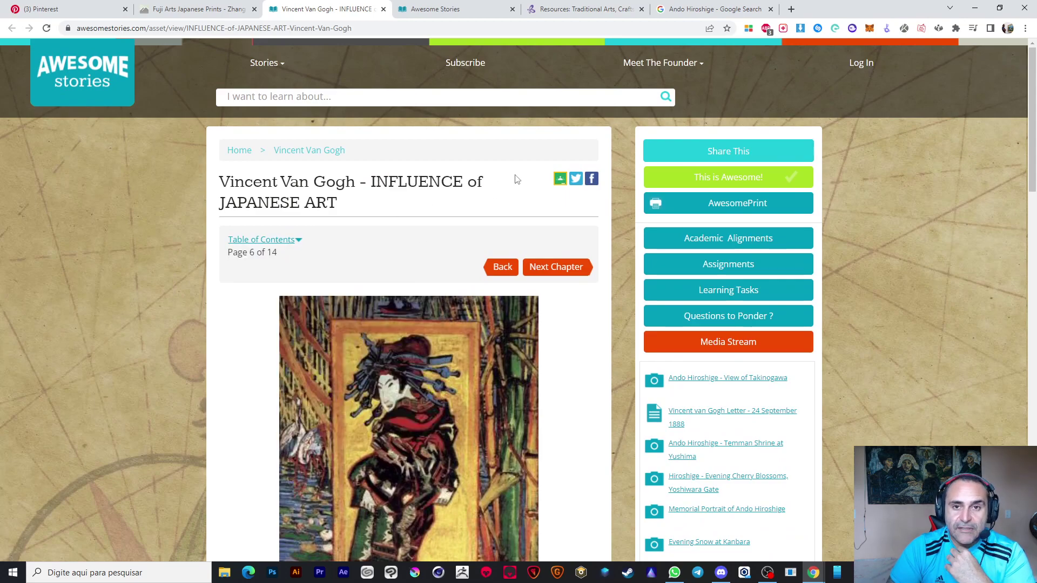
pyautogui.scroll(-3, 529, 203)
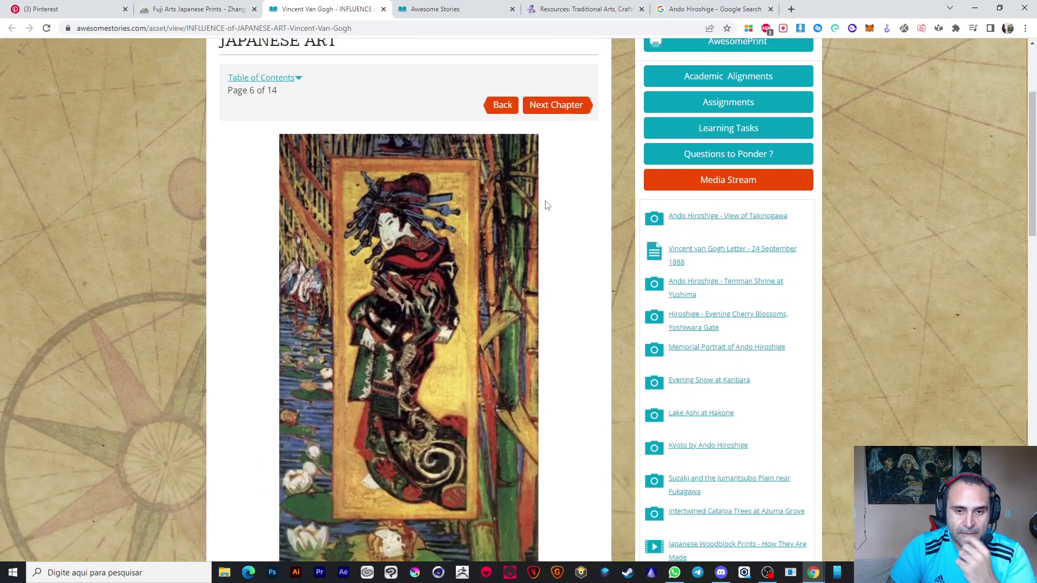
pyautogui.scroll(-3, 546, 204)
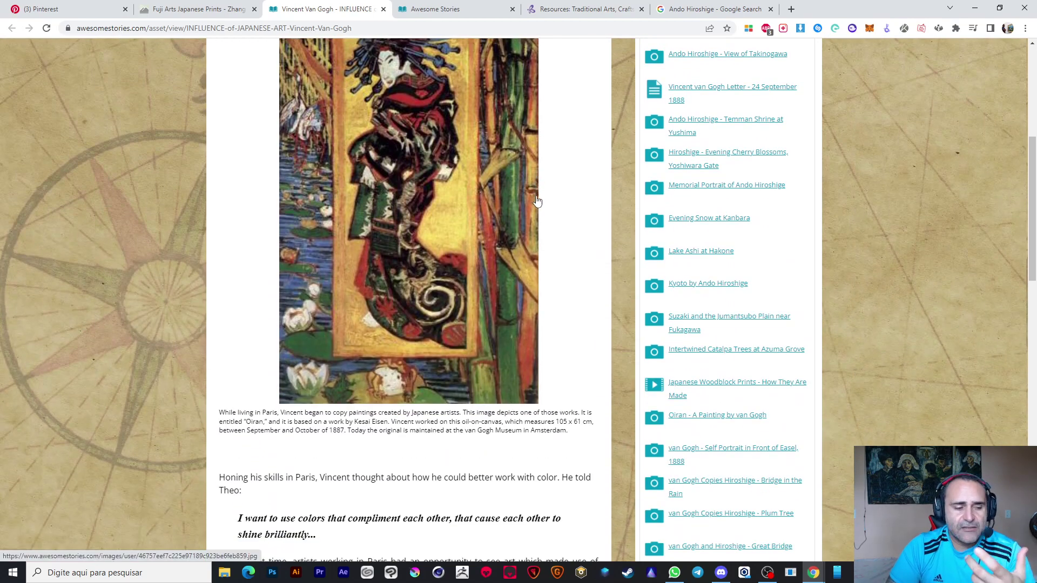
pyautogui.scroll(-3, 536, 201)
pyautogui.scroll(-11, 534, 201)
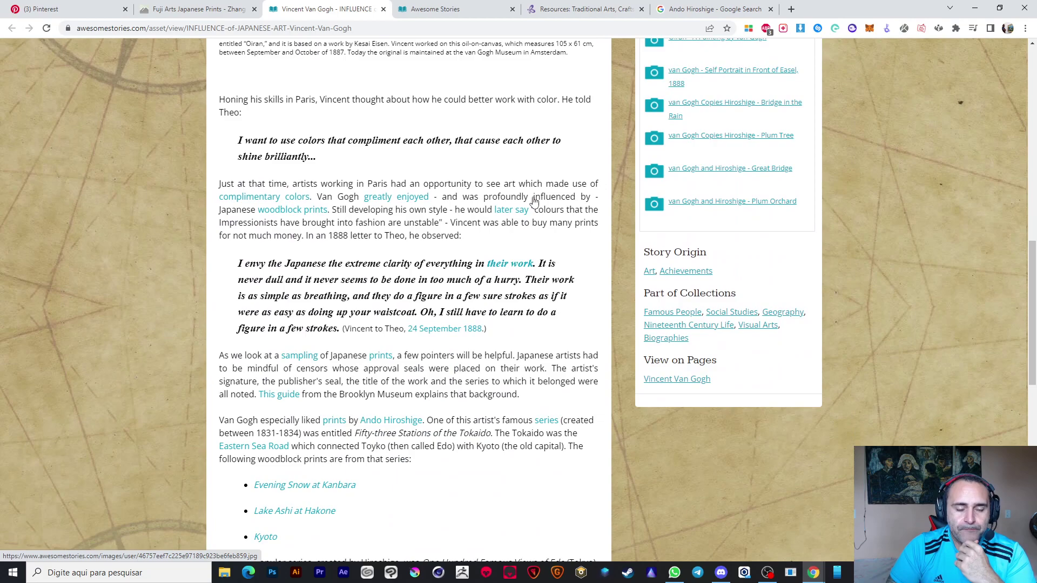
pyautogui.scroll(15, 532, 200)
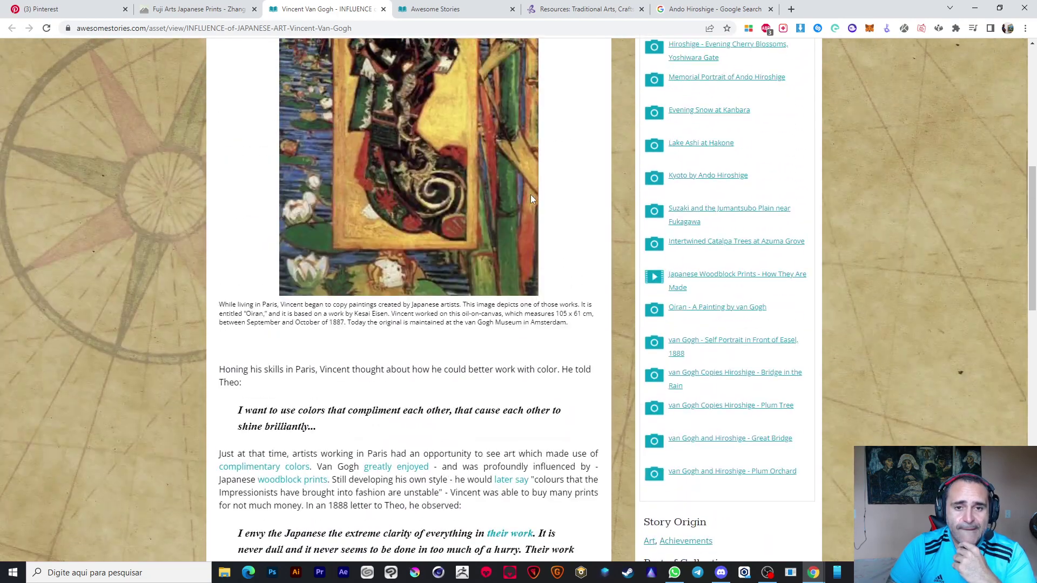
pyautogui.click(707, 9)
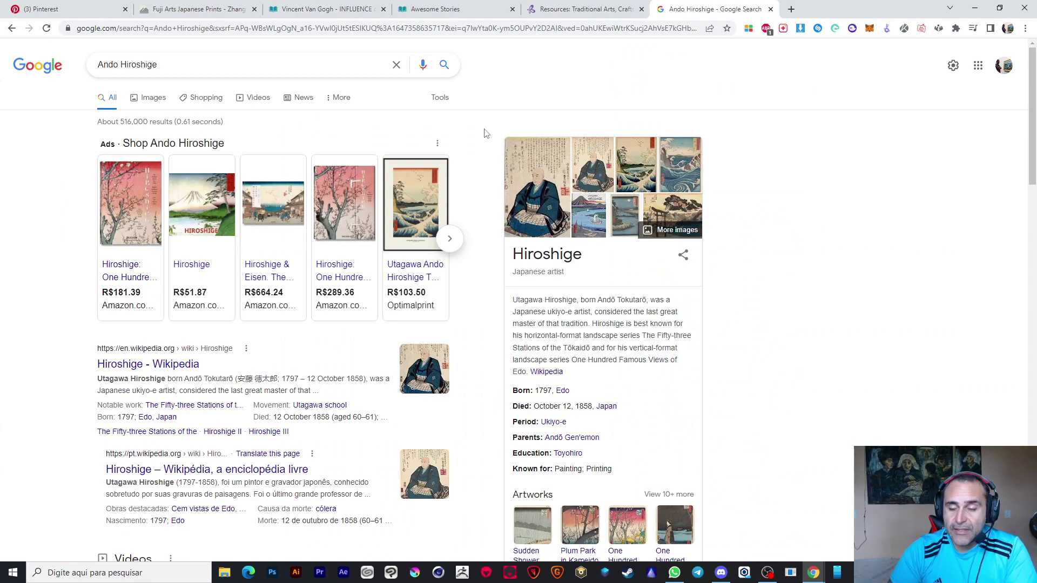
# Clear the browser and Discord off the desktop and view the pencil figure sketch saved there, enlarged
pyautogui.click(974, 7)
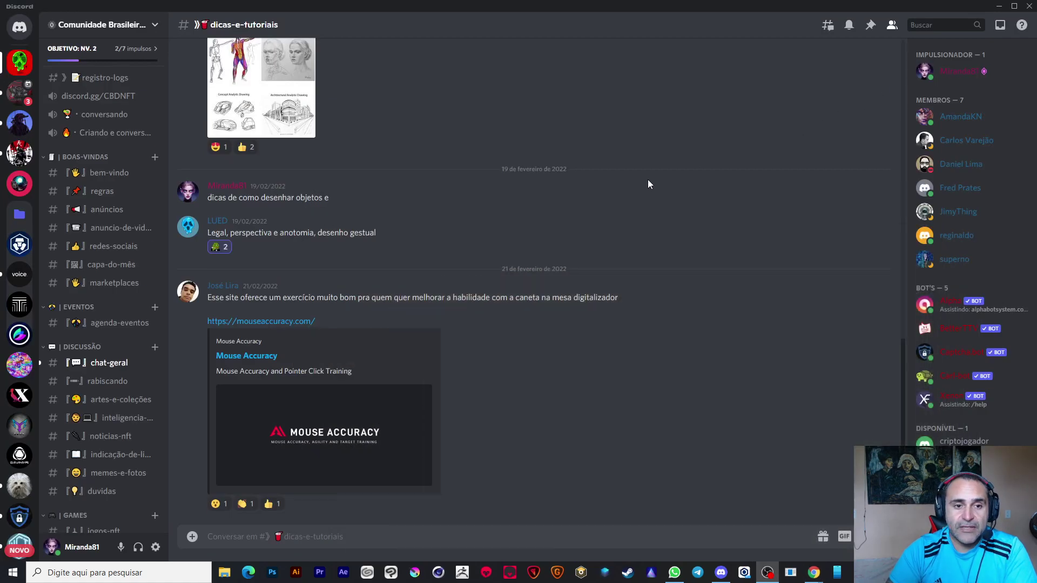
pyautogui.click(1029, 6)
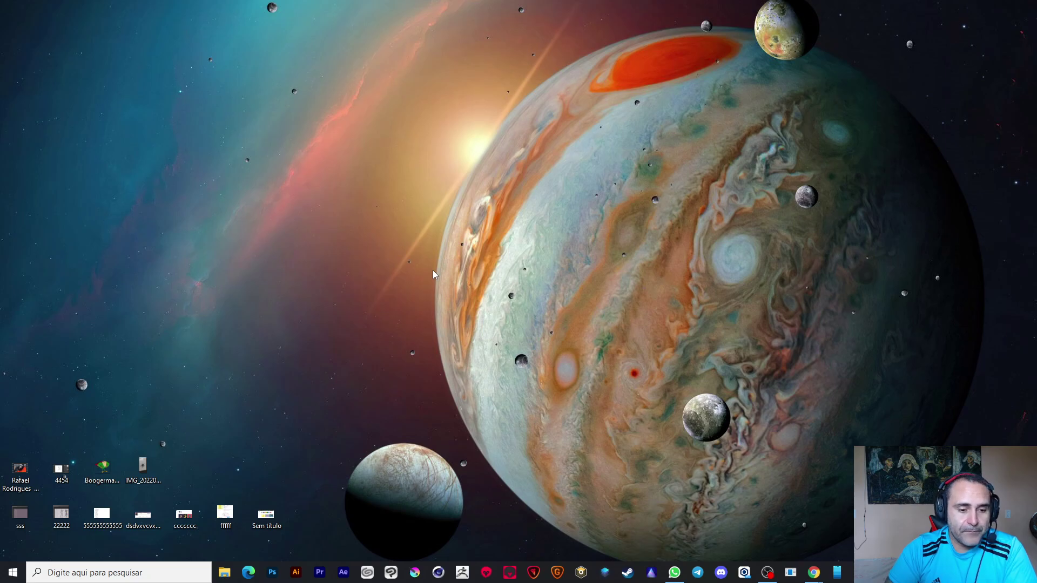
pyautogui.click(103, 518)
pyautogui.doubleClick(105, 516)
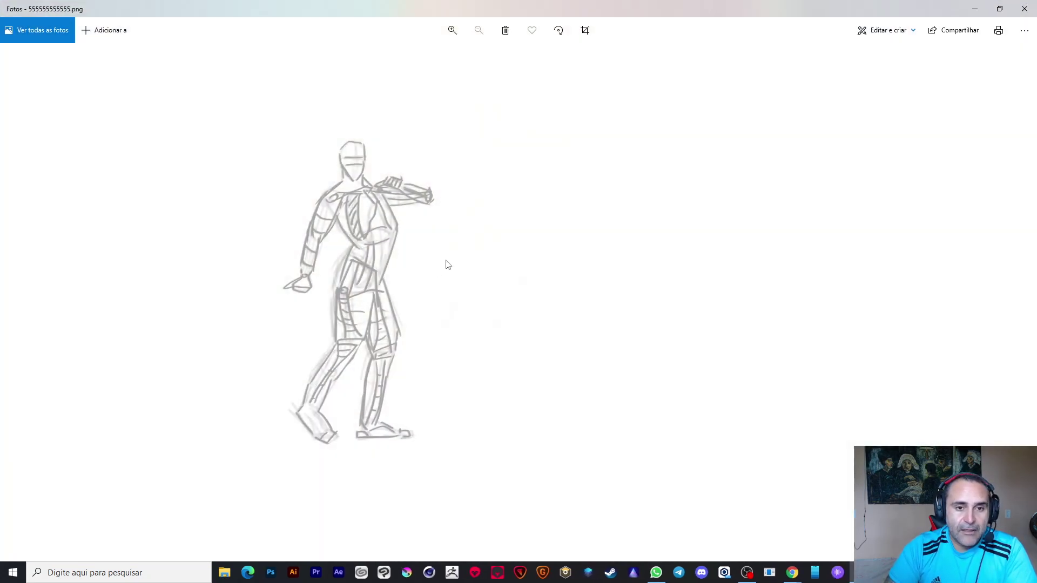
pyautogui.scroll(3, 376, 286)
pyautogui.scroll(-2, 367, 287)
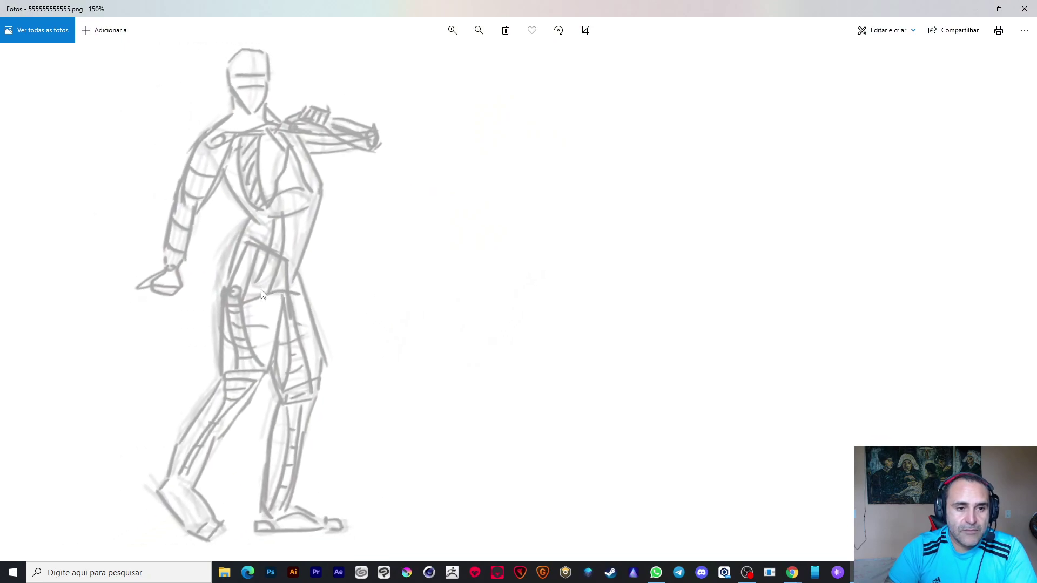
# View the 4454.png capture of the long-haired profile drawing and check the names of the CLIP STUDIO and CLIPStudioPaint shortcuts
pyautogui.click(1025, 8)
pyautogui.doubleClick(61, 469)
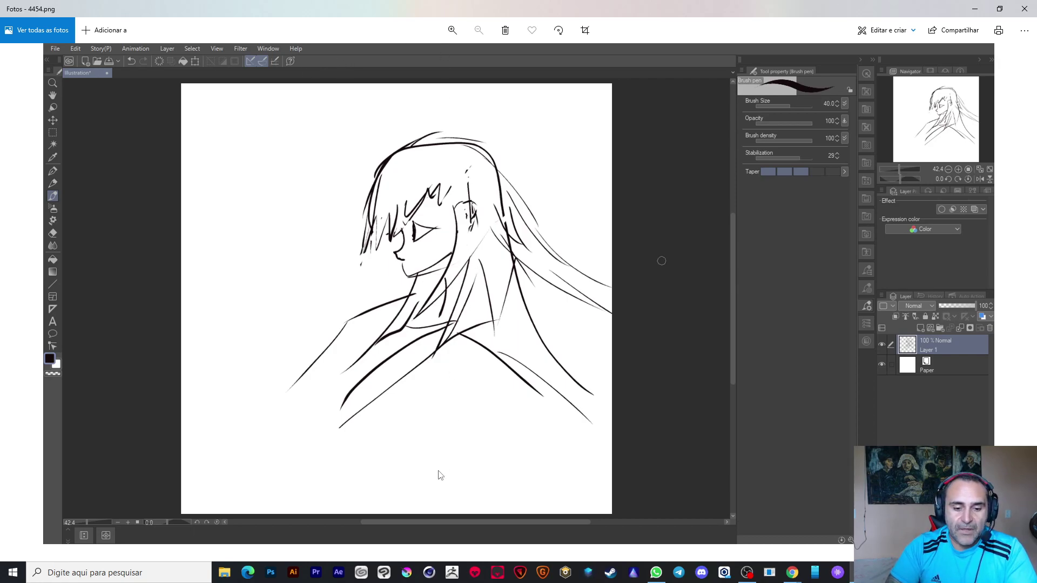
pyautogui.rightClick(384, 572)
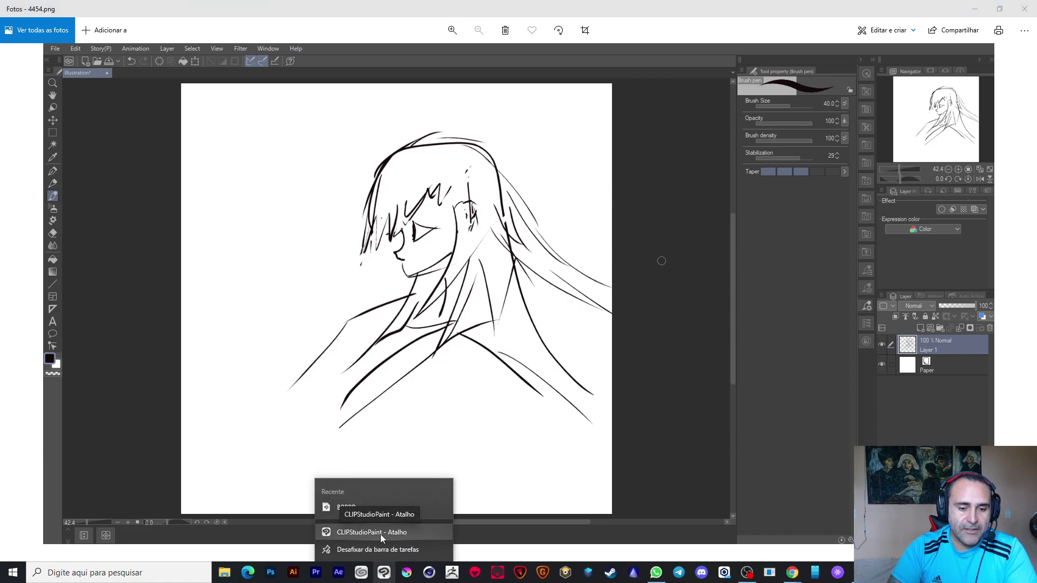
pyautogui.rightClick(366, 570)
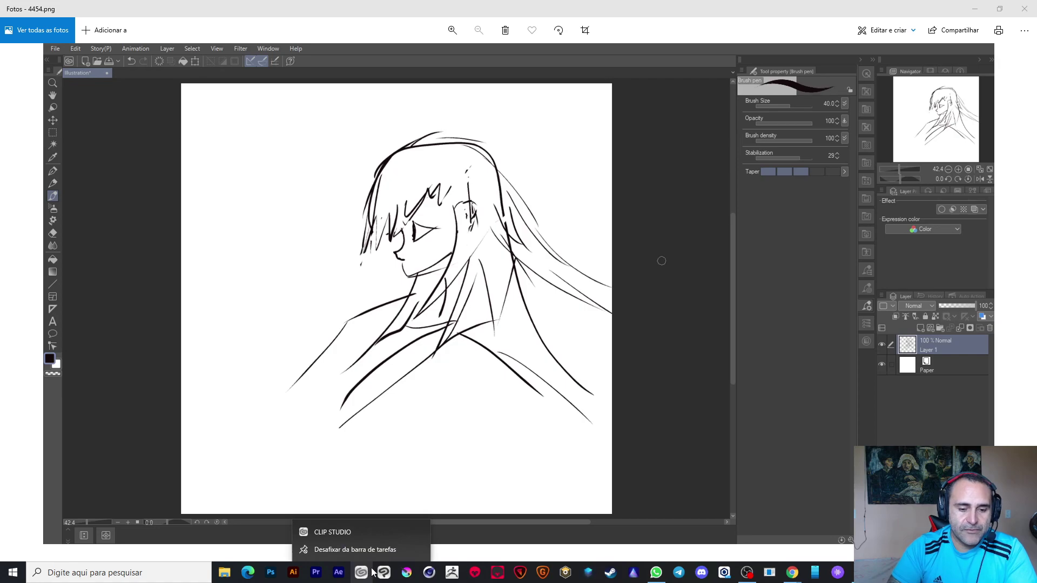
pyautogui.rightClick(384, 572)
pyautogui.rightClick(363, 574)
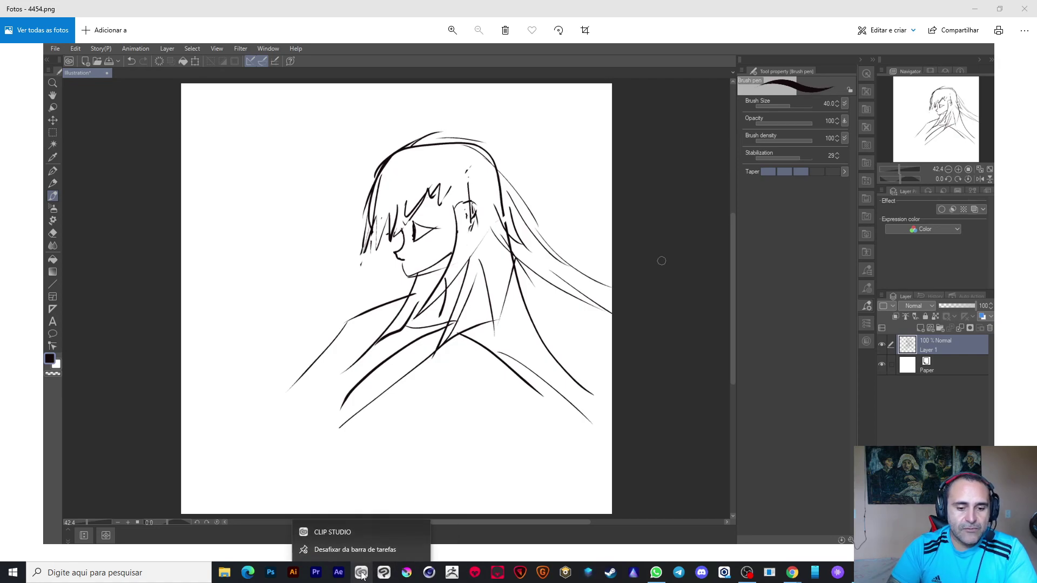
pyautogui.rightClick(385, 571)
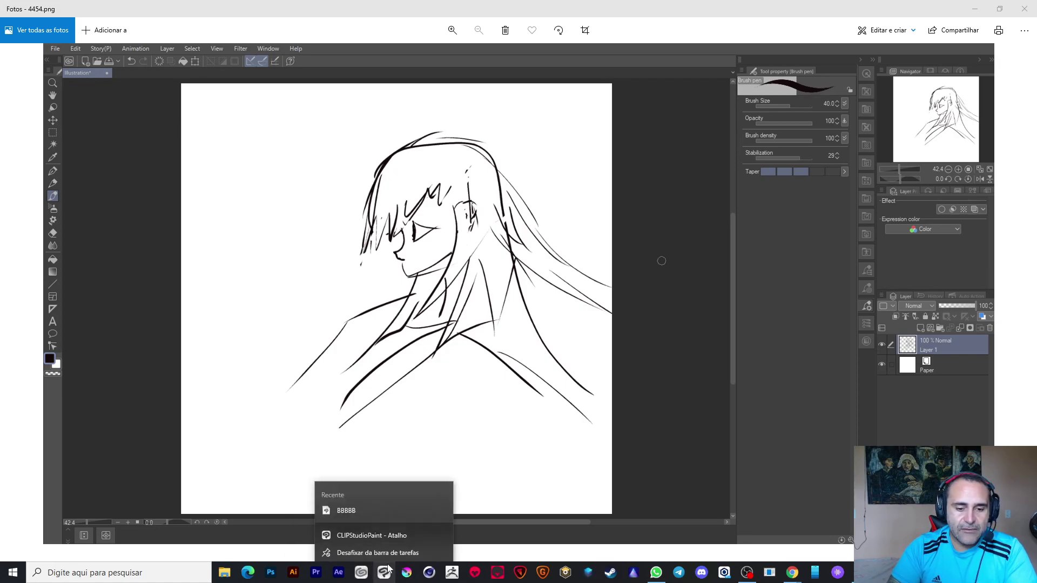
pyautogui.click(732, 308)
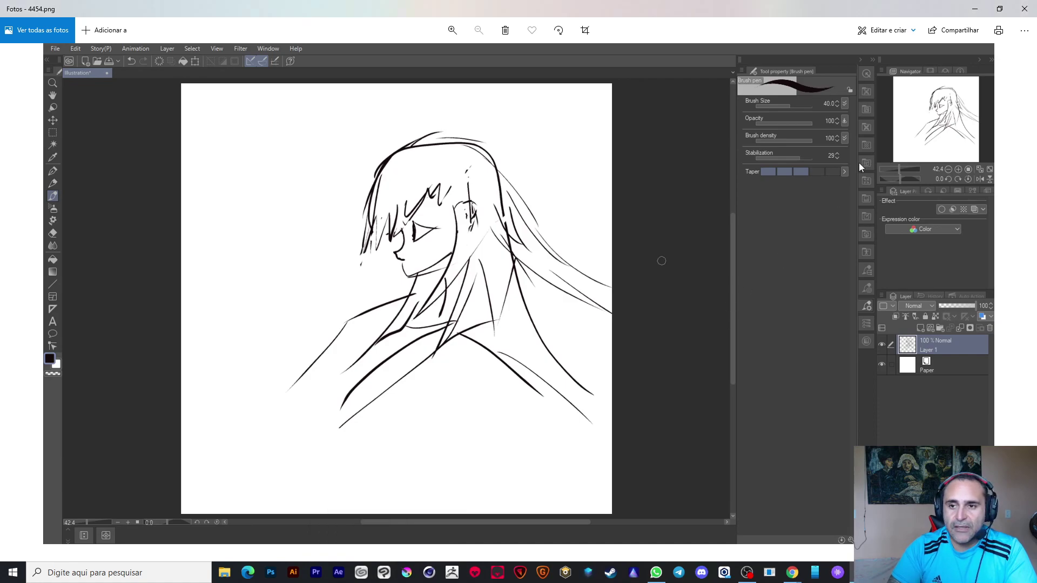
pyautogui.click(1025, 9)
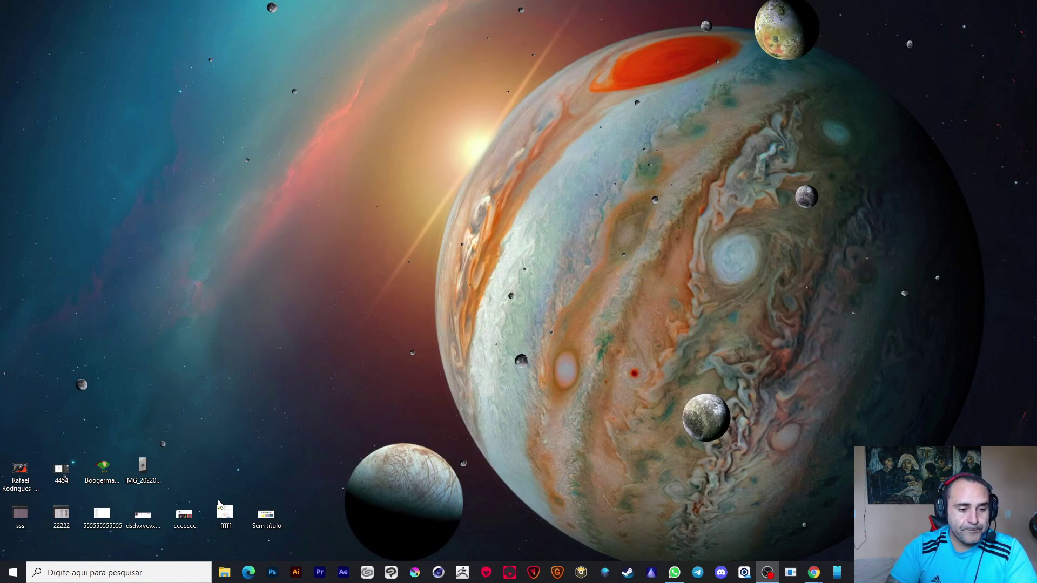
# Reopen the figure sketch and browse back through the images to the reference of the long-haired swordsman in profile
pyautogui.doubleClick(102, 516)
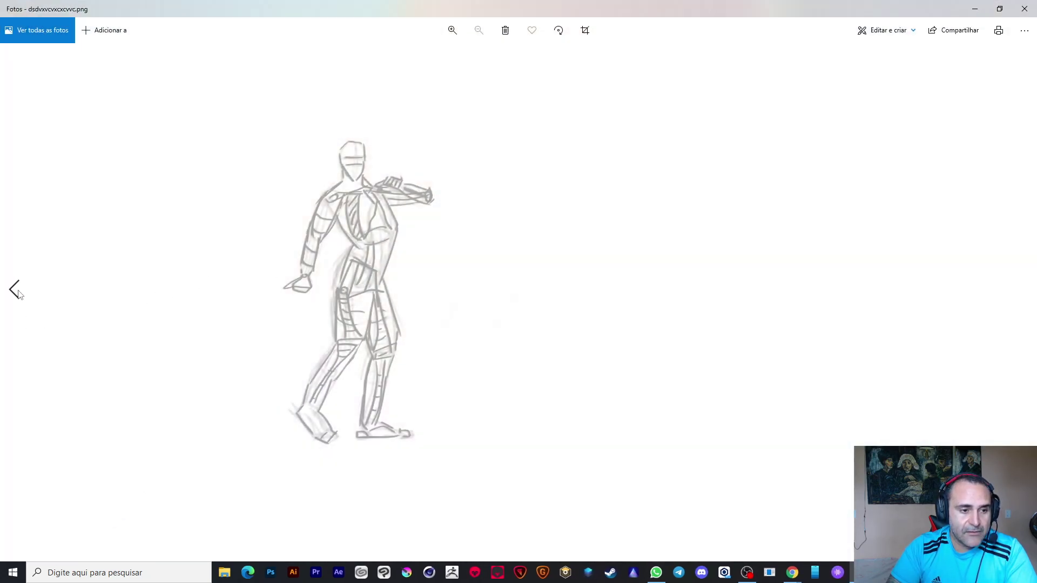
pyautogui.click(16, 291)
pyautogui.click(17, 293)
pyautogui.click(16, 291)
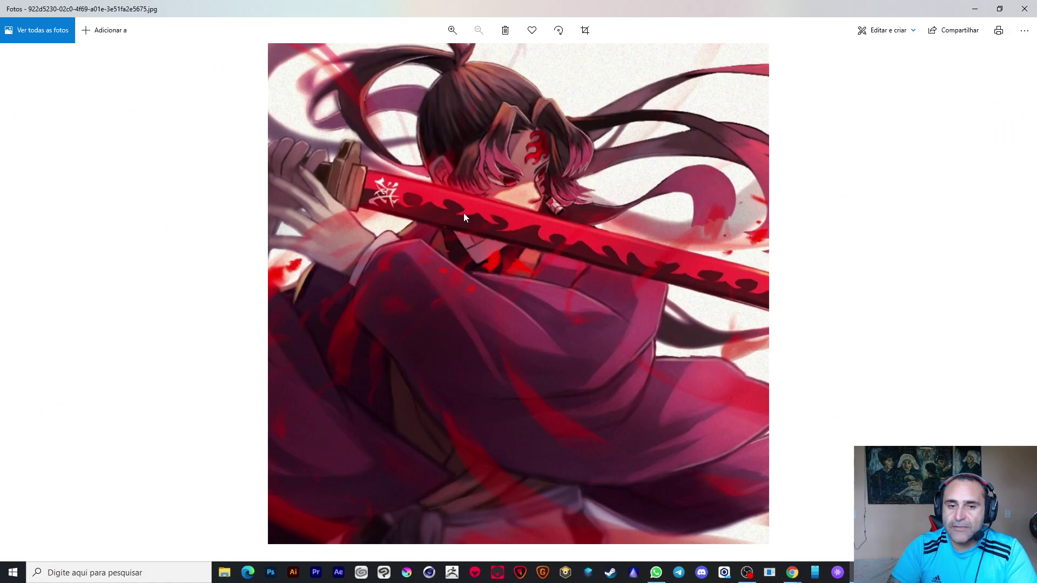
pyautogui.click(16, 292)
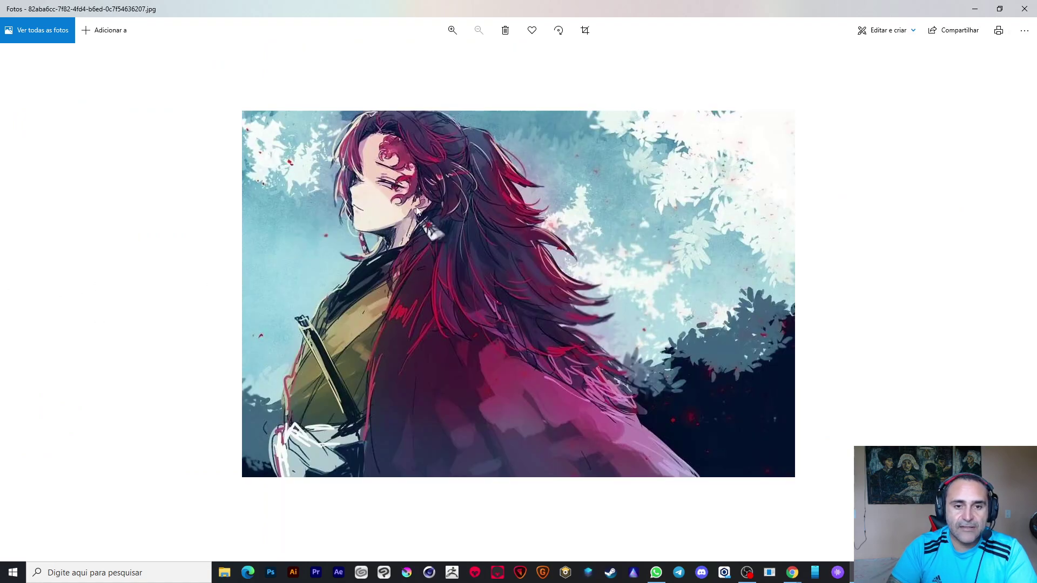
pyautogui.click(1024, 11)
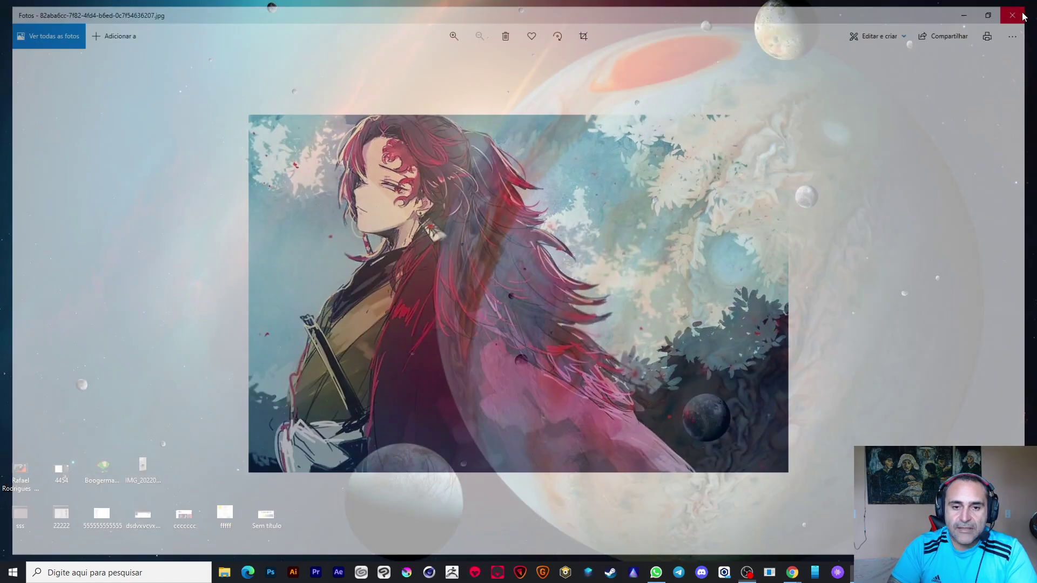
# Open the "Projetos desenhos" folder on the Programação (D:) drive
pyautogui.click(224, 572)
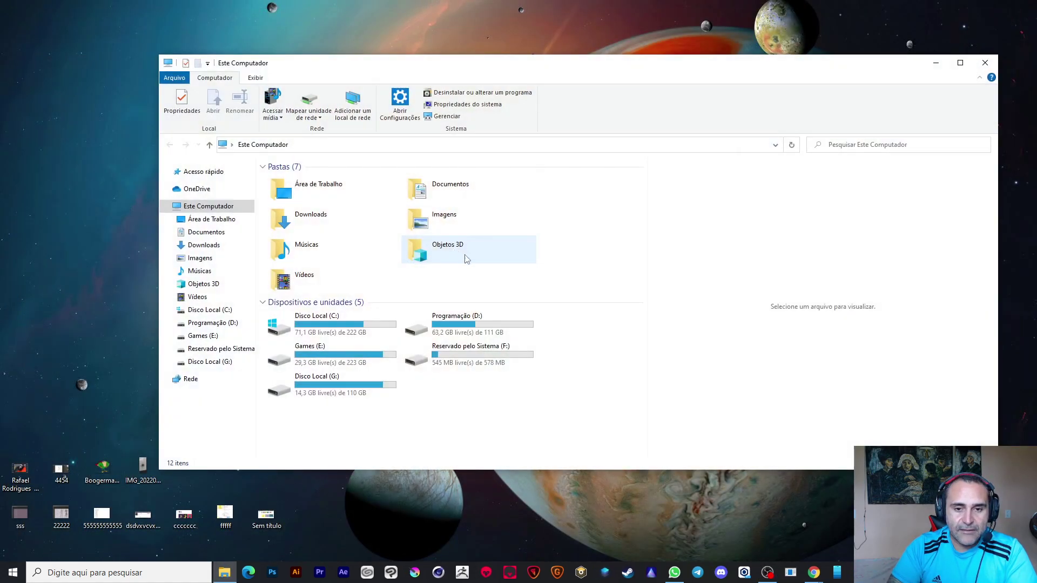
pyautogui.doubleClick(449, 334)
pyautogui.scroll(-2, 475, 346)
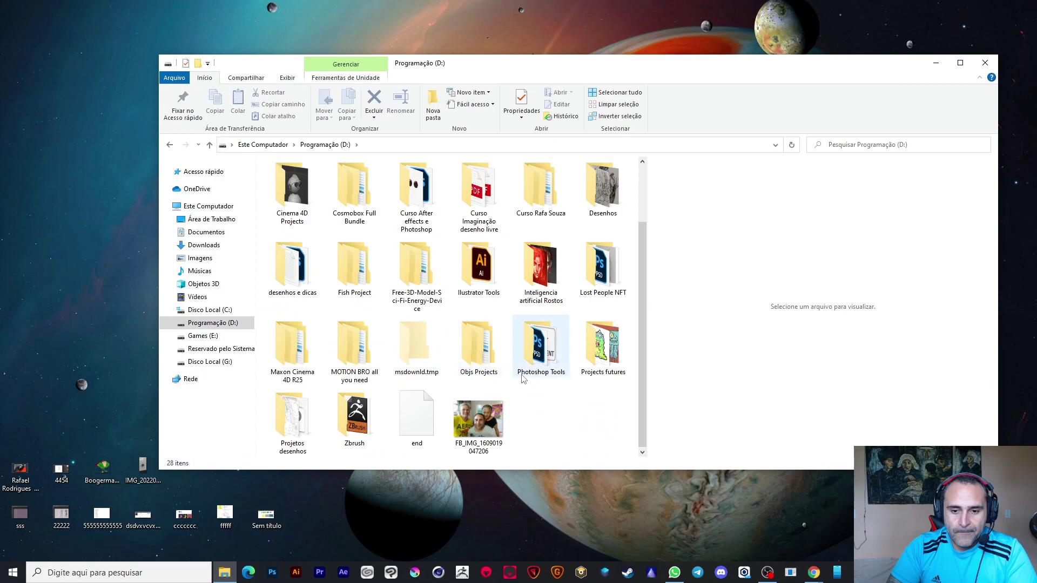
pyautogui.click(538, 355)
pyautogui.click(543, 281)
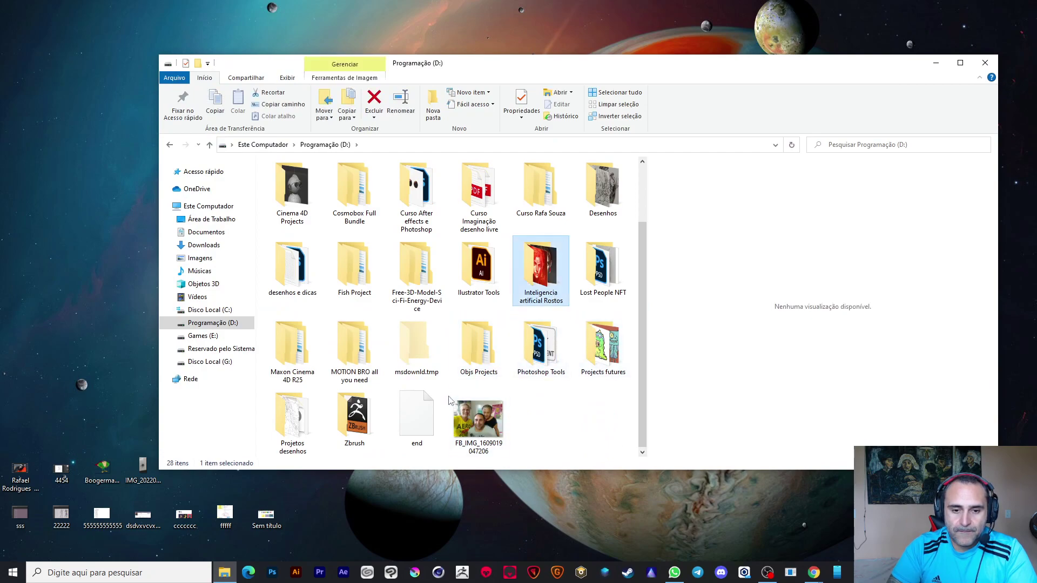
pyautogui.doubleClick(292, 417)
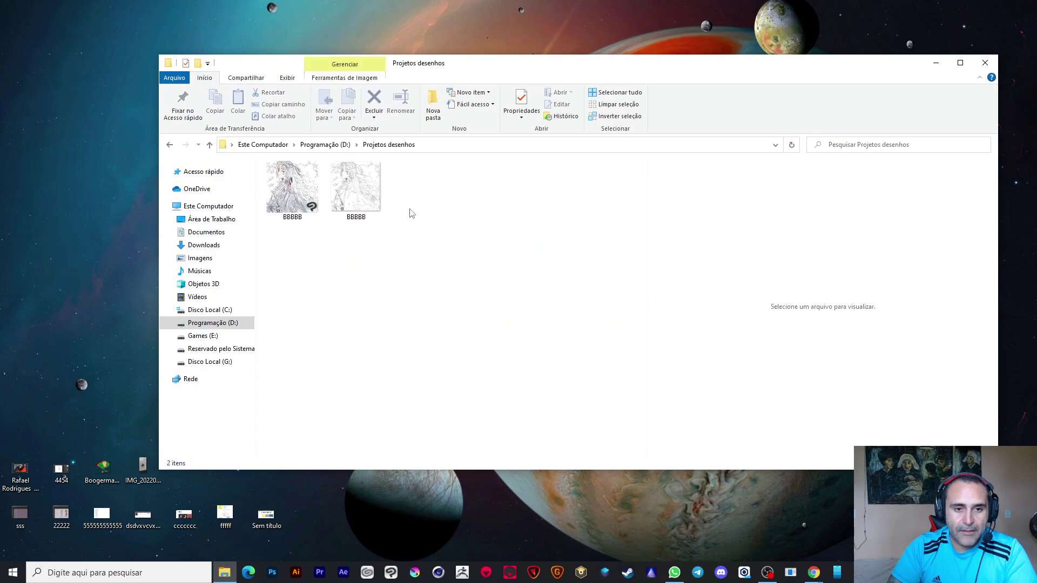
# Preview the two BBBBB files and open the BBBBB drawing in CLIP STUDIO PAINT
pyautogui.click(301, 197)
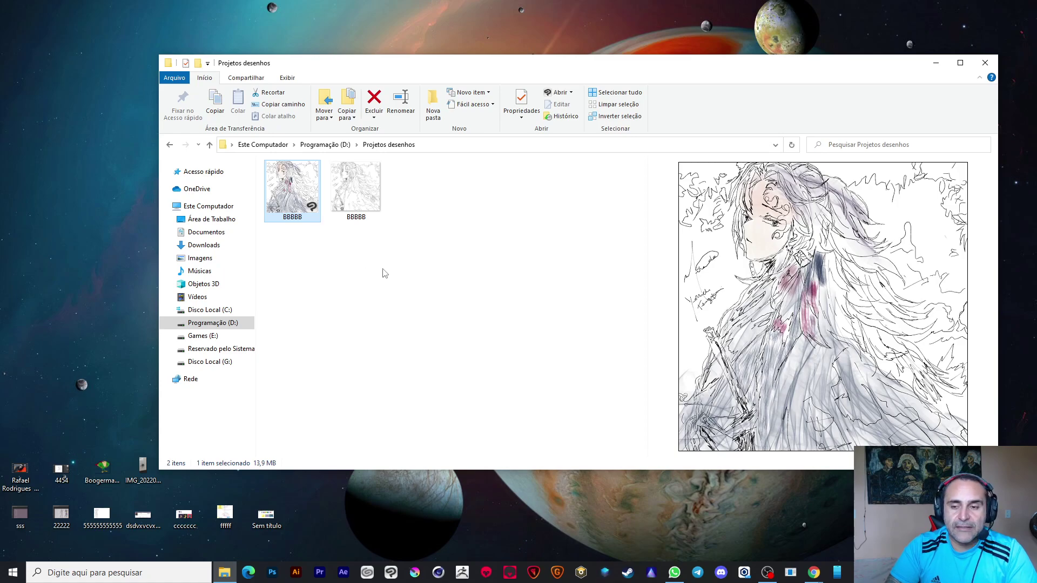
pyautogui.click(359, 198)
pyautogui.doubleClick(360, 198)
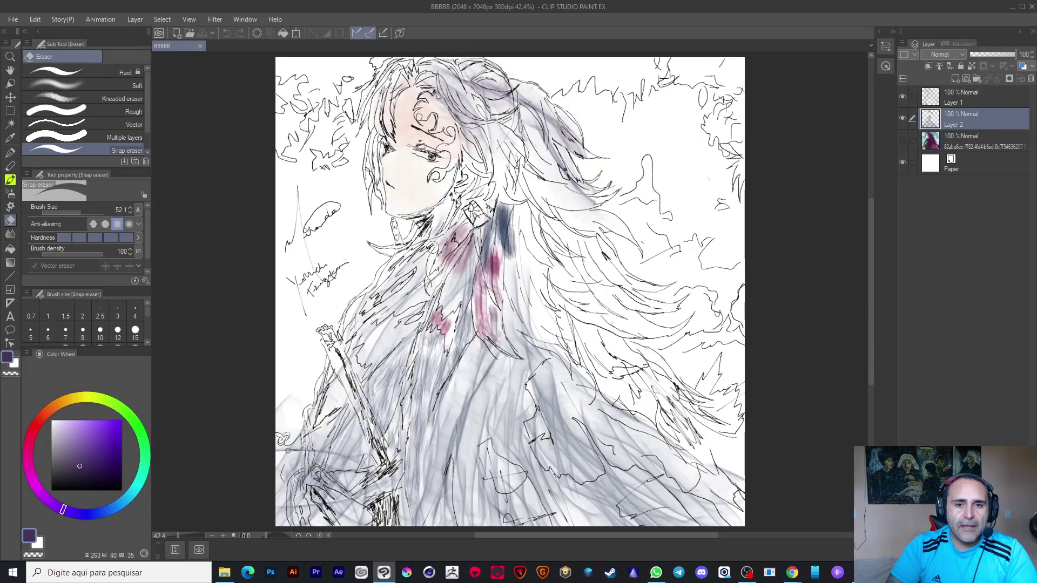
# Undo a trial eraser stroke over the figure's face on Layer 2 and switch to the エフェクト brush
pyautogui.scroll(3, 459, 246)
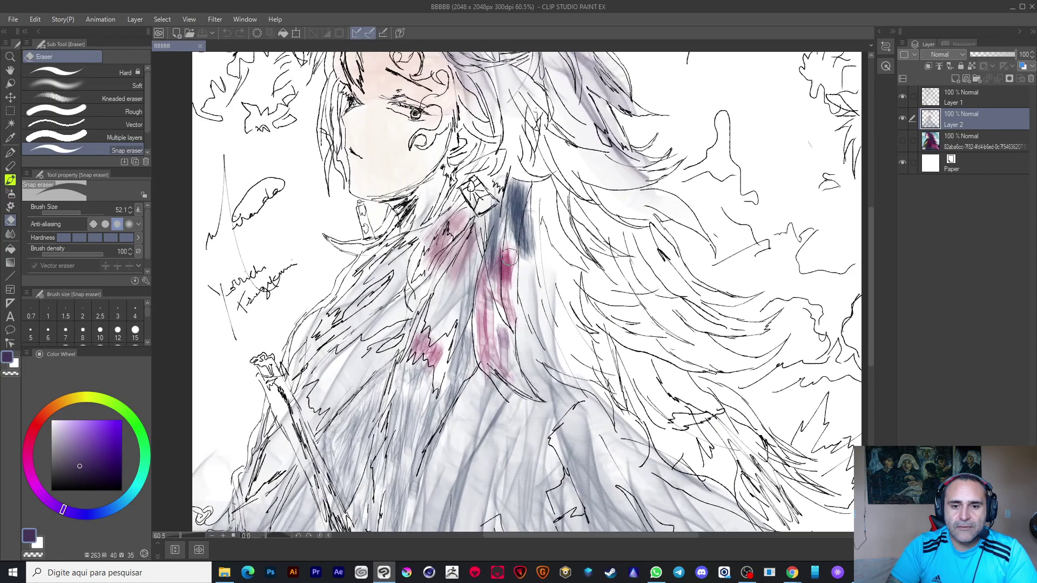
pyautogui.scroll(-4, 512, 257)
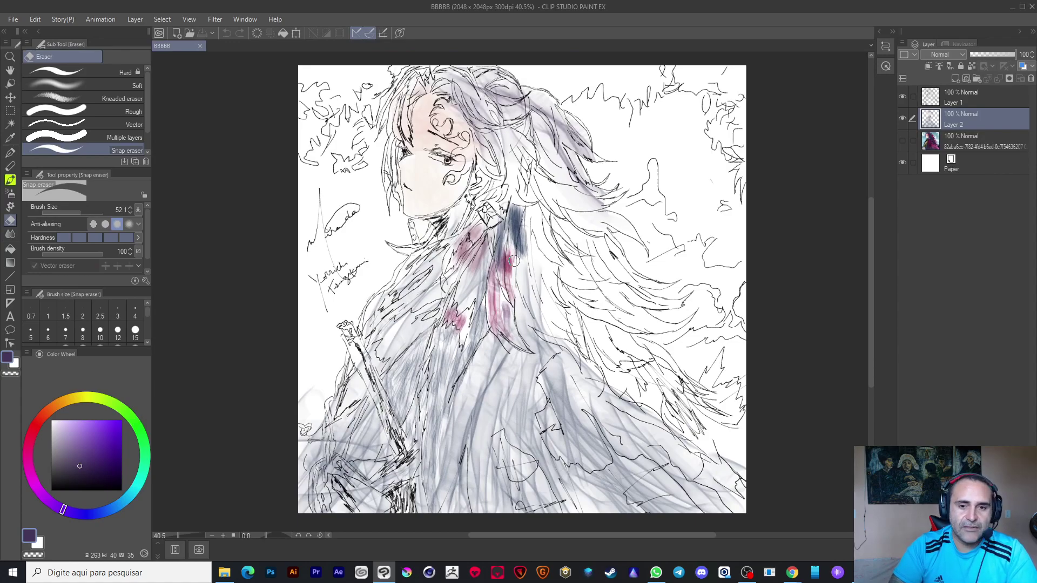
pyautogui.scroll(2, 514, 261)
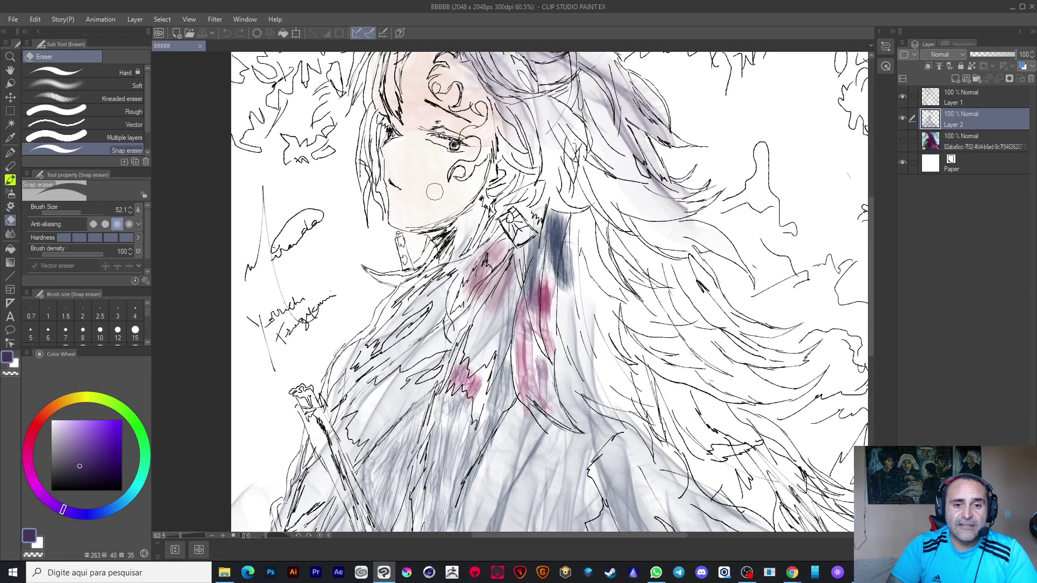
pyautogui.scroll(-3, 434, 192)
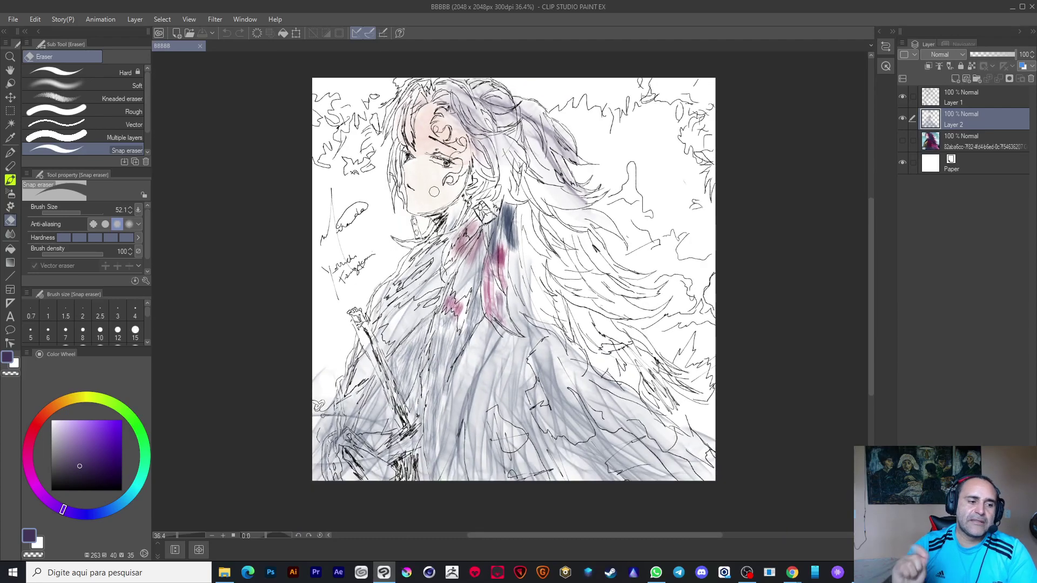
pyautogui.scroll(3, 433, 192)
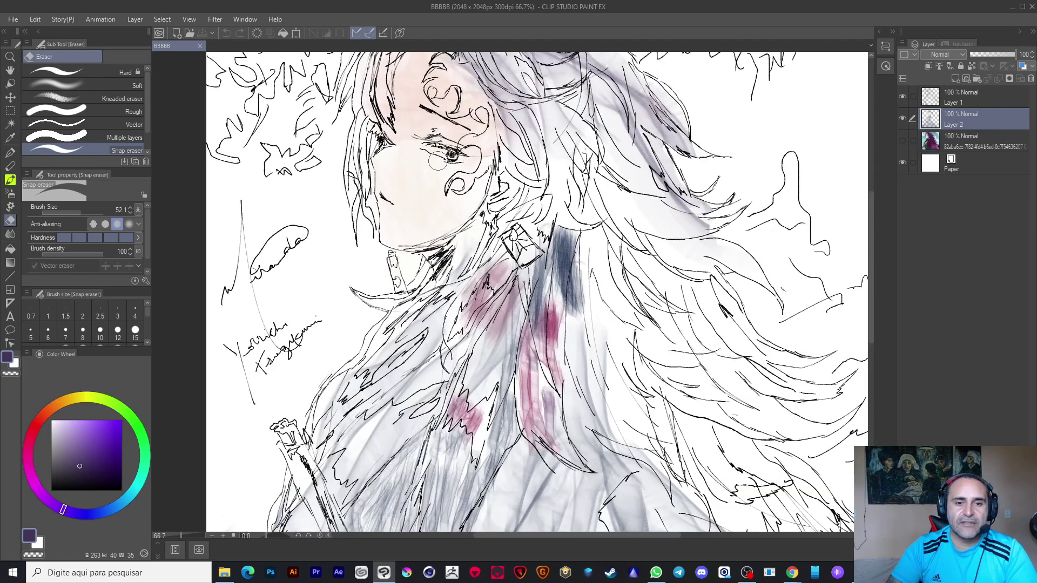
pyautogui.moveTo(464, 254); pyautogui.dragTo(409, 227)
pyautogui.hotkey('ctrl', 'z')
pyautogui.press('b')
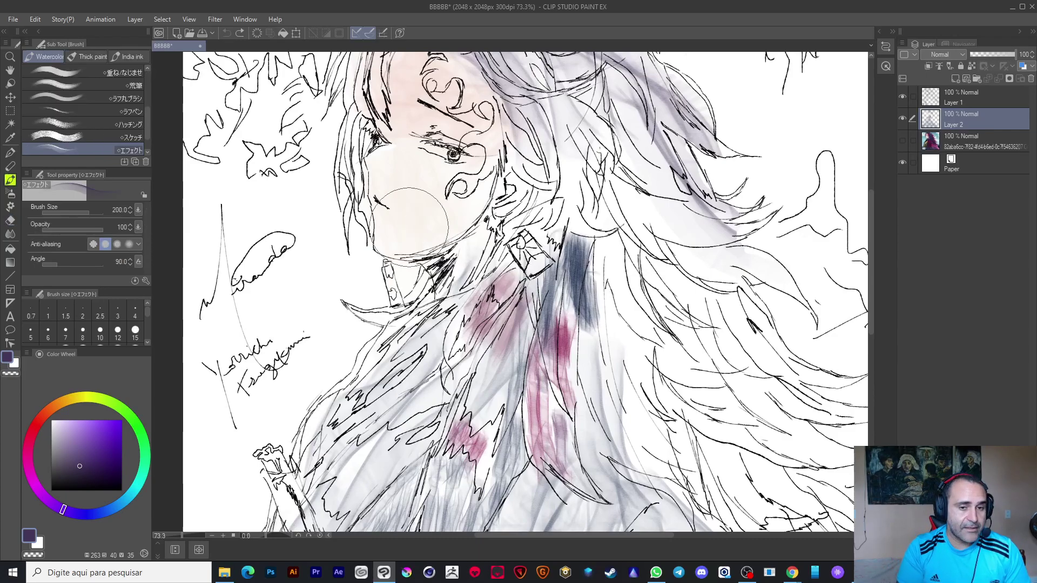
# Try a Soft airbrush shading stroke on the figure's cheek and undo it
pyautogui.press('b')
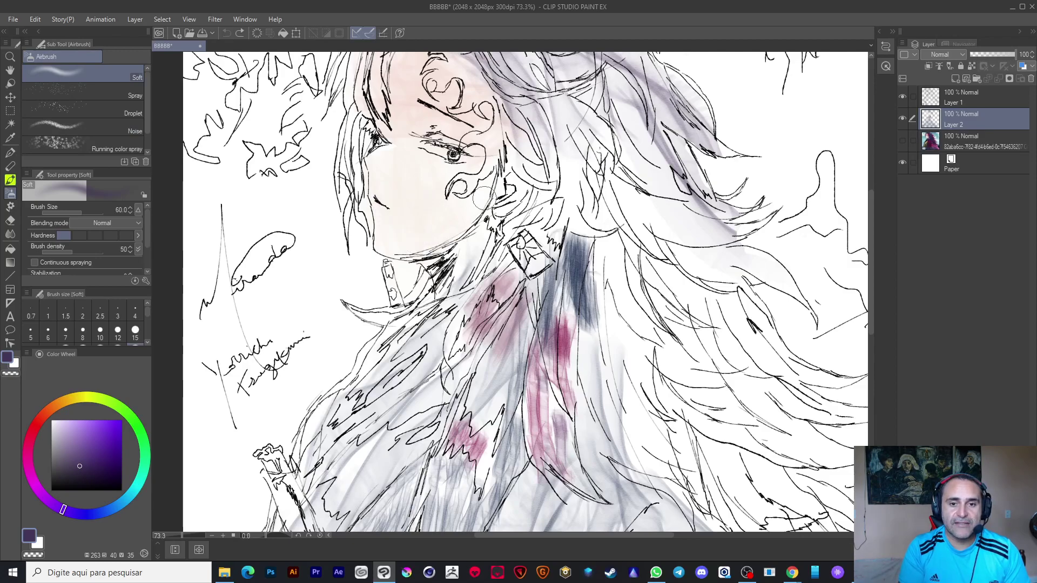
pyautogui.moveTo(489, 175)
pyautogui.mouseDown()
pyautogui.moveTo(473, 197)
pyautogui.moveTo(445, 189)
pyautogui.moveTo(485, 192)
pyautogui.moveTo(426, 213)
pyautogui.mouseUp()
pyautogui.hotkey('ctrl', 'z')
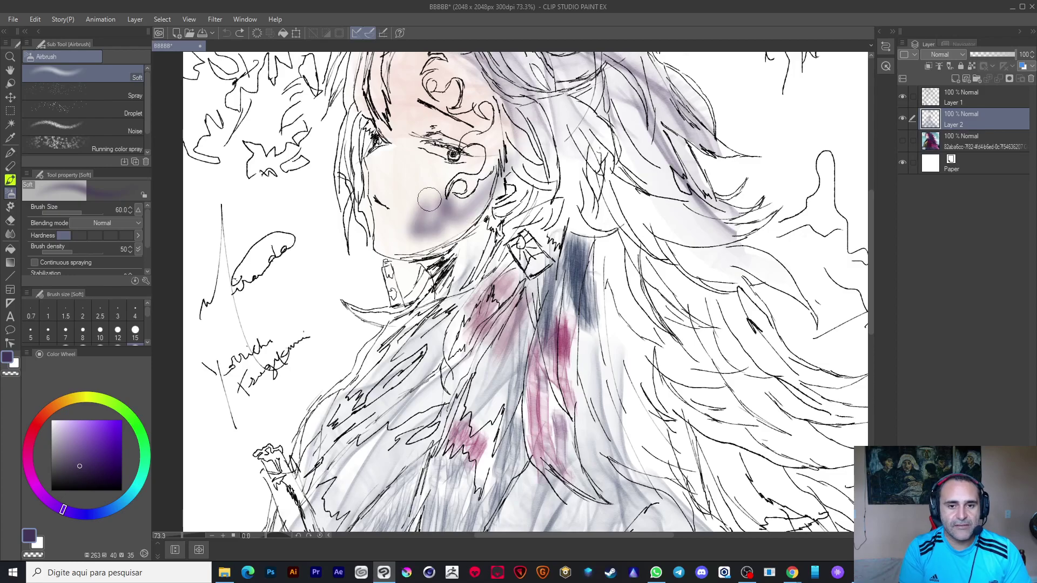
pyautogui.hotkey('ctrl', 'z')
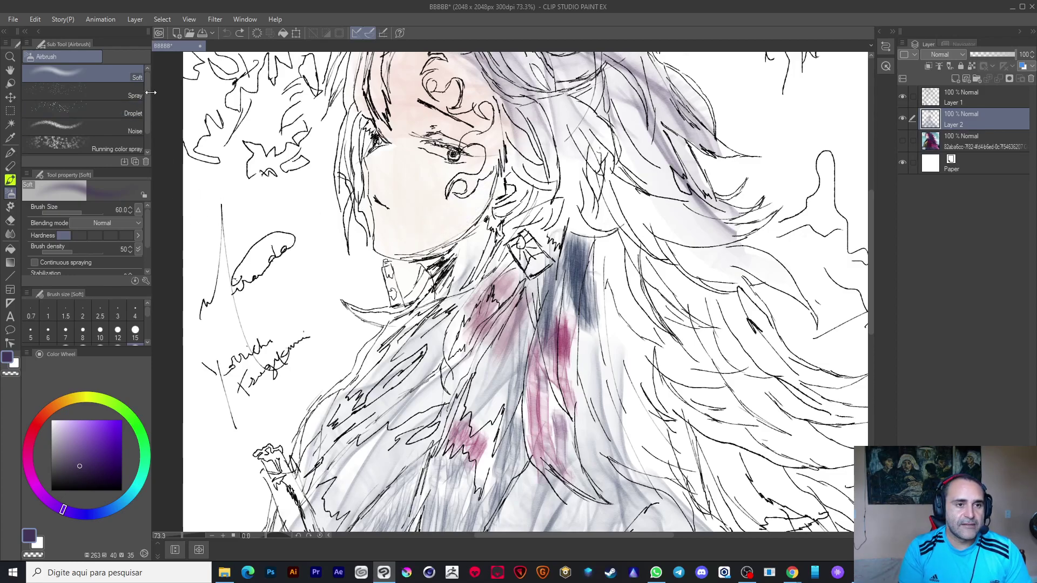
# Switch to the ガサ伽サ線画ペン brush of the India ink group, and undo a test stroke beside the figure
pyautogui.press('b')
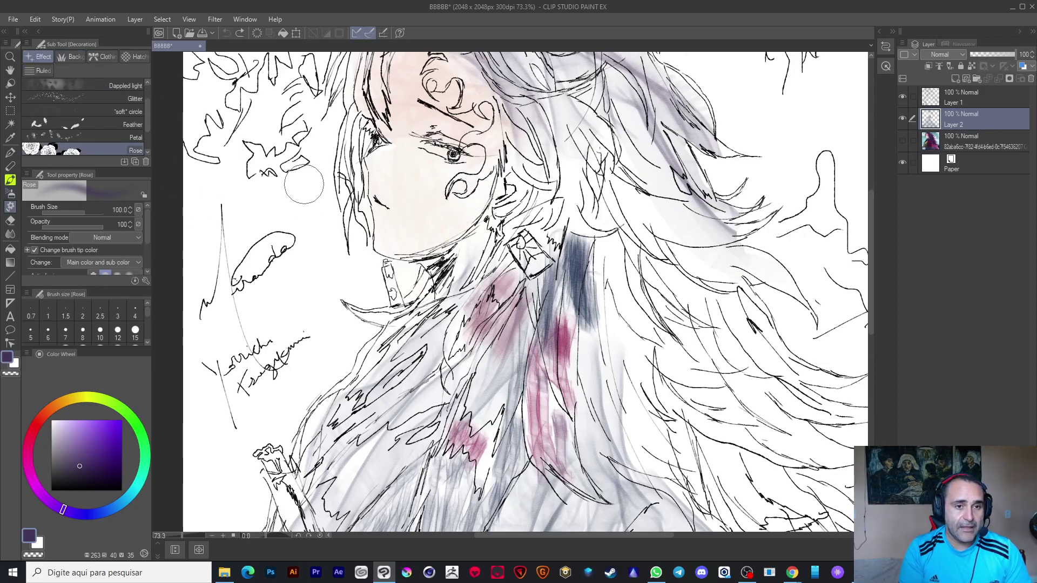
pyautogui.press('p')
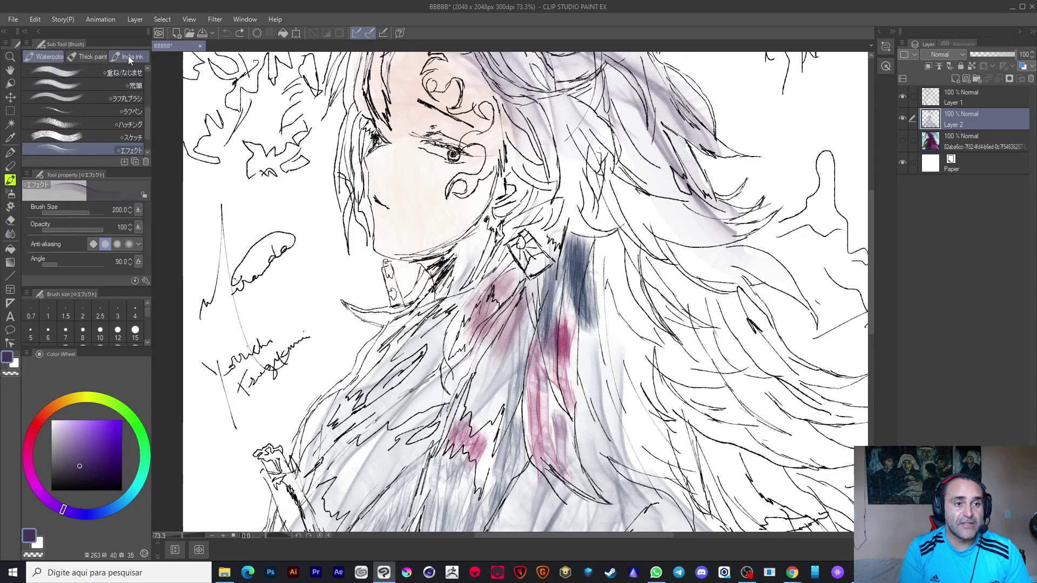
pyautogui.click(128, 56)
pyautogui.moveTo(331, 123); pyautogui.dragTo(309, 263)
pyautogui.hotkey('ctrl', 'z')
# Ink a thin pointed hair strand on Layer 2, flowing out from the back of the ponytail
pyautogui.moveTo(441, 310); pyautogui.dragTo(408, 293)
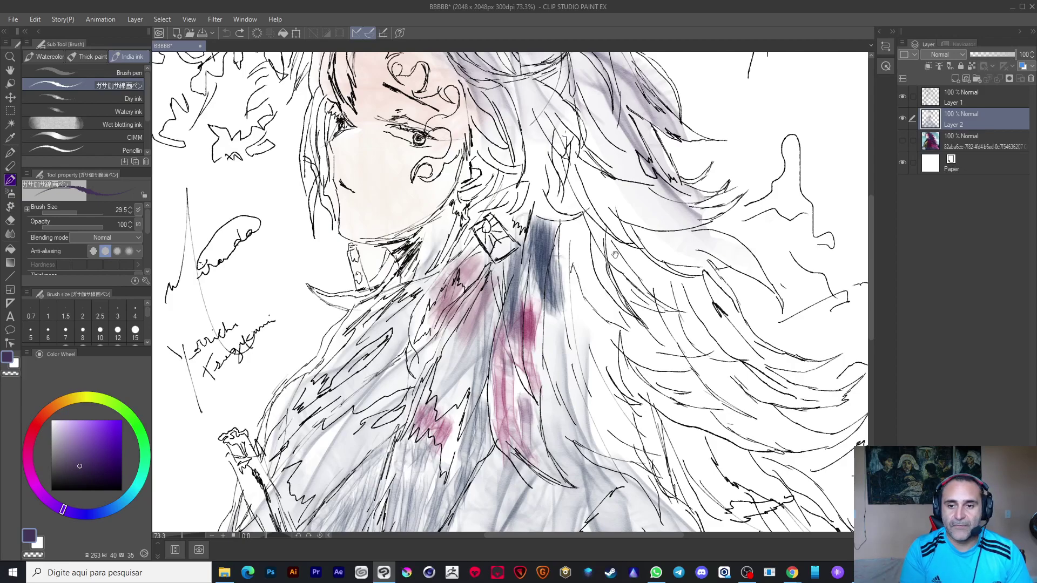
pyautogui.moveTo(615, 255); pyautogui.dragTo(562, 385)
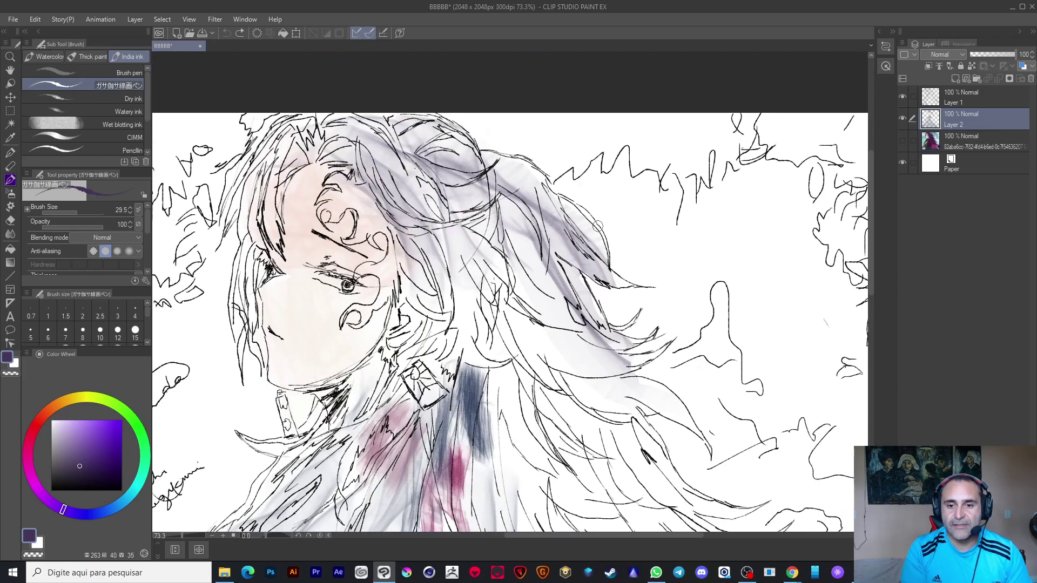
pyautogui.moveTo(604, 221)
pyautogui.mouseDown()
pyautogui.moveTo(635, 247)
pyautogui.moveTo(720, 257)
pyautogui.mouseUp()
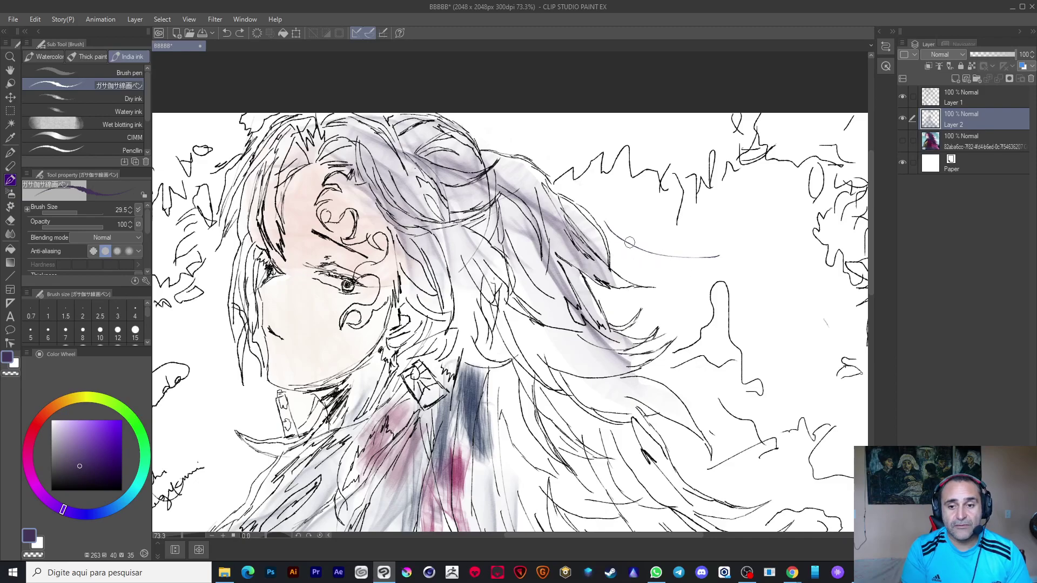
pyautogui.moveTo(608, 247)
pyautogui.mouseDown()
pyautogui.moveTo(634, 260)
pyautogui.moveTo(712, 256)
pyautogui.mouseUp()
pyautogui.press('e')
pyautogui.press('b')
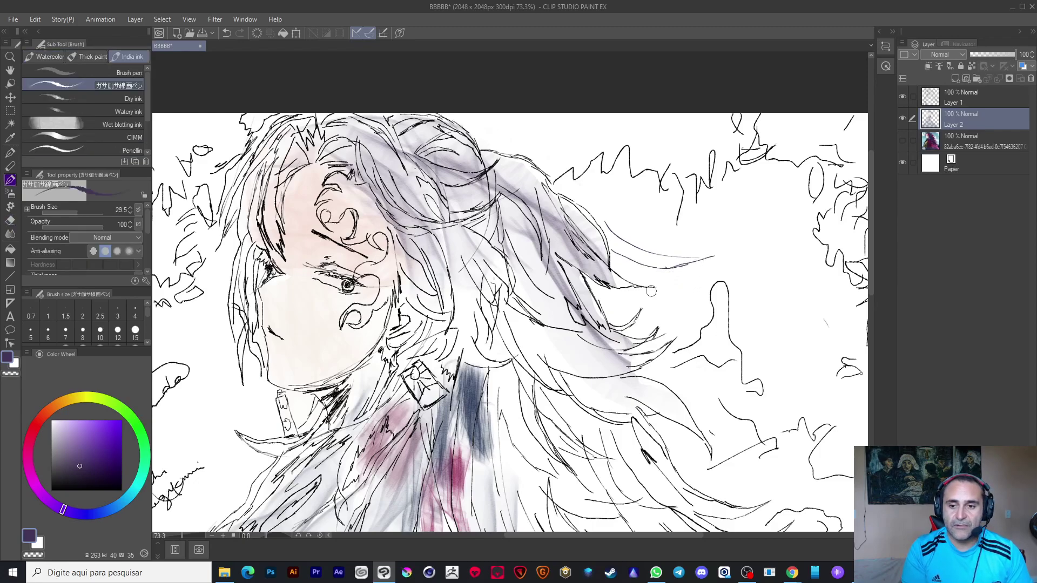
pyautogui.moveTo(648, 249); pyautogui.dragTo(730, 258)
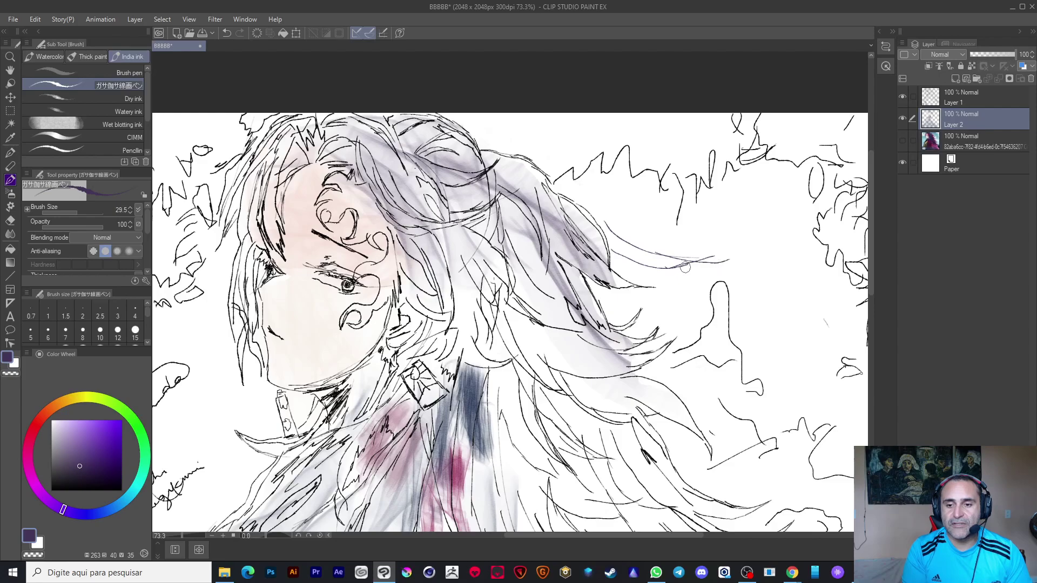
# Trim the strand's tip with the Snap eraser, then undo the whole strand and return to the India ink pen
pyautogui.press('e')
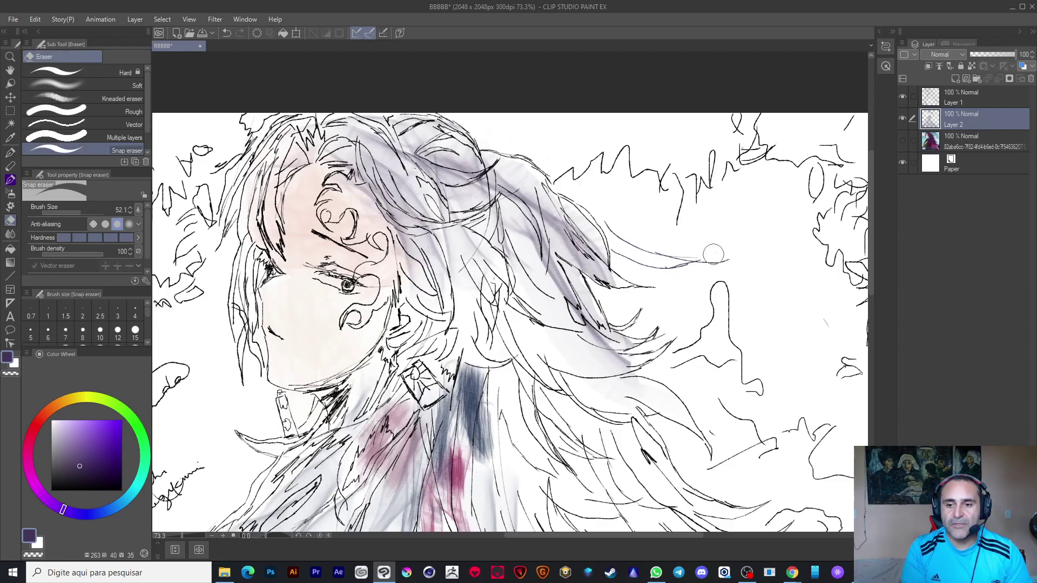
pyautogui.moveTo(695, 243)
pyautogui.mouseDown()
pyautogui.moveTo(718, 248)
pyautogui.moveTo(697, 266)
pyautogui.moveTo(744, 248)
pyautogui.mouseUp()
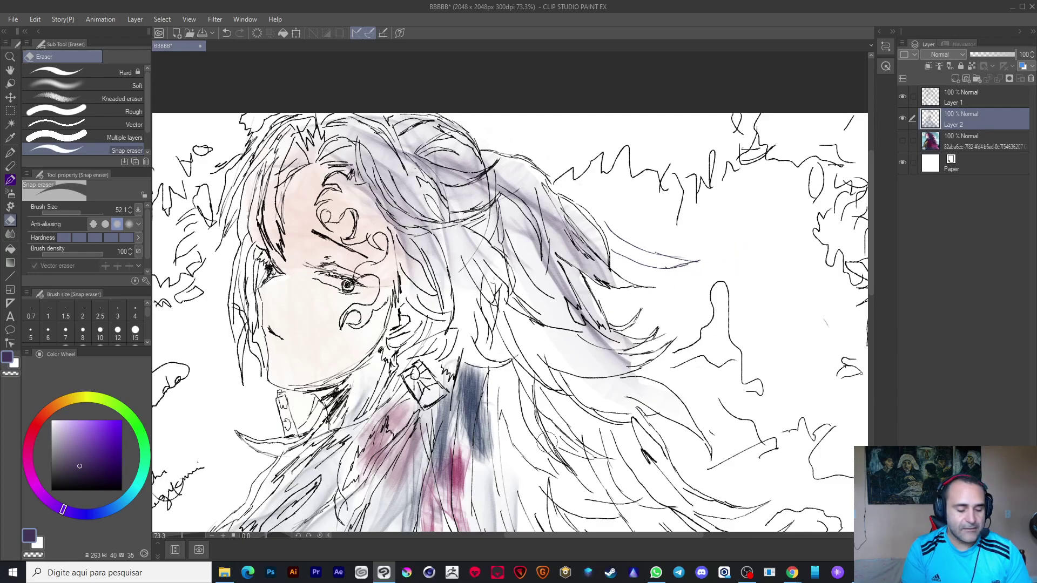
pyautogui.hotkey('ctrl', 'z')
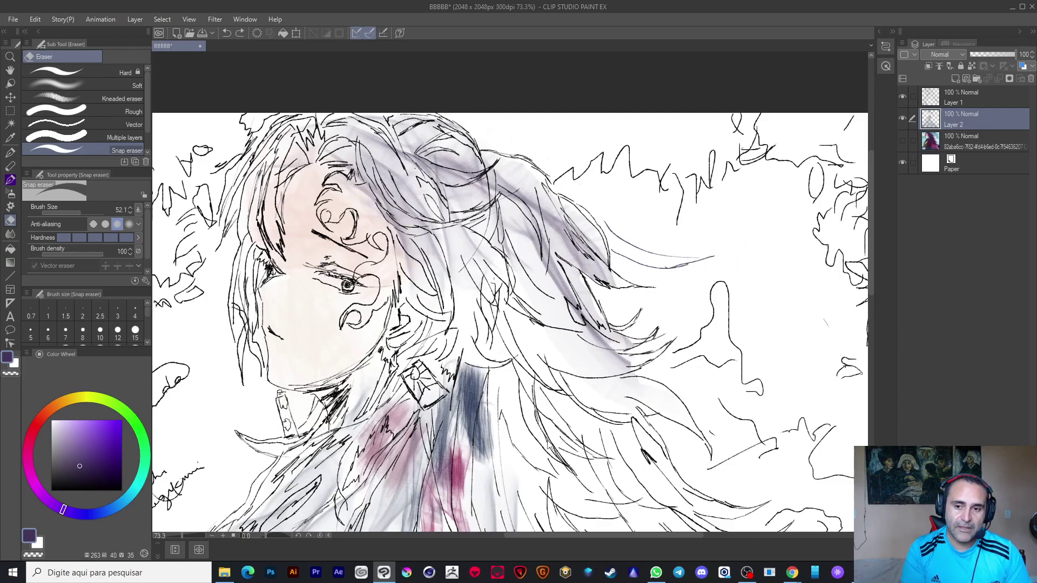
pyautogui.hotkey('ctrl', 'z')
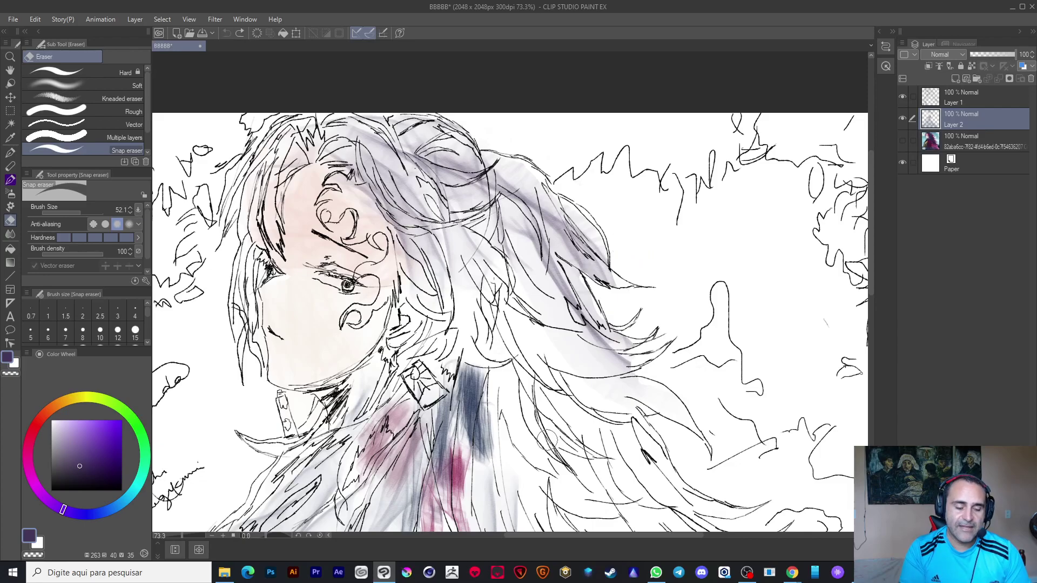
pyautogui.press('b')
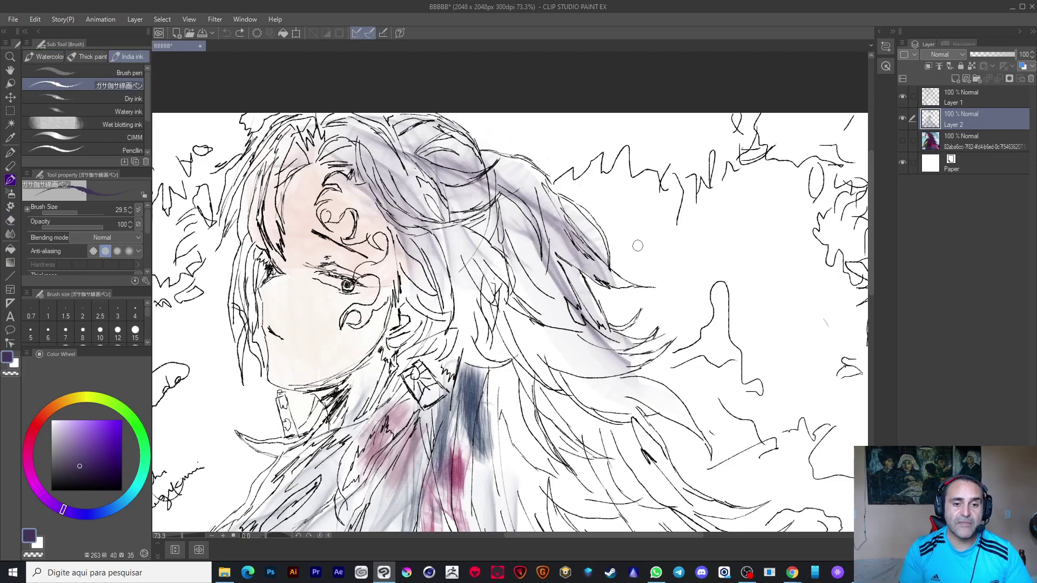
# Try short curved ink strokes in the blank area behind the ponytail and undo them
pyautogui.moveTo(650, 242)
pyautogui.mouseDown()
pyautogui.moveTo(682, 282)
pyautogui.moveTo(688, 247)
pyautogui.mouseUp()
pyautogui.hotkey('ctrl', 'z')
pyautogui.moveTo(648, 260)
pyautogui.mouseDown()
pyautogui.moveTo(673, 238)
pyautogui.moveTo(748, 227)
pyautogui.mouseUp()
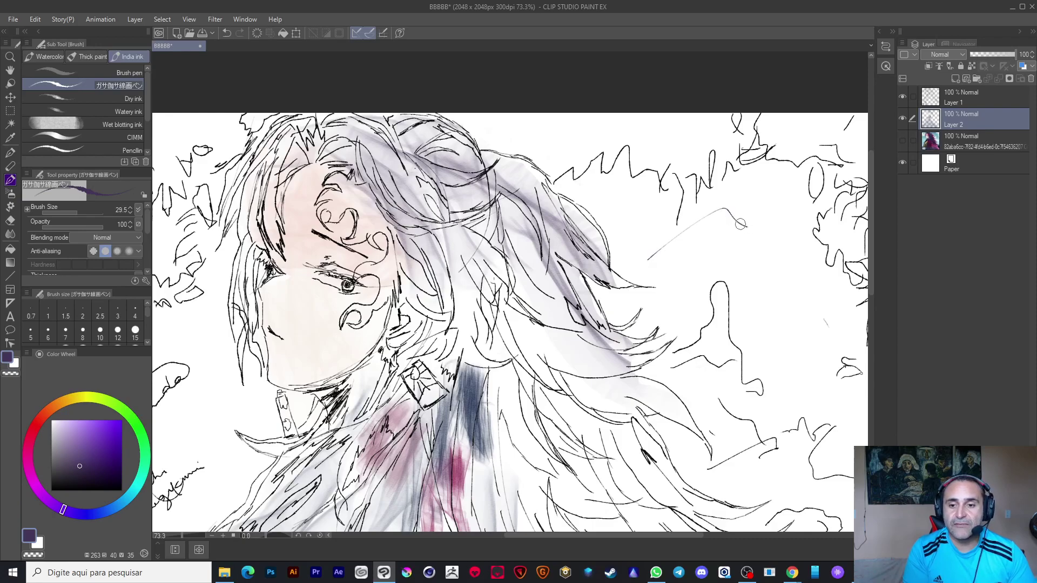
pyautogui.moveTo(669, 251)
pyautogui.mouseDown()
pyautogui.moveTo(707, 254)
pyautogui.moveTo(727, 240)
pyautogui.moveTo(725, 224)
pyautogui.moveTo(678, 227)
pyautogui.mouseUp()
pyautogui.hotkey('ctrl', 'z')
pyautogui.hotkey('ctrl', 'z')
pyautogui.hotkey('ctrl', 'z')
# Ink long wavy strands streaming from the ponytail's tip across the blank background
pyautogui.moveTo(627, 268)
pyautogui.mouseDown()
pyautogui.moveTo(714, 222)
pyautogui.moveTo(816, 242)
pyautogui.mouseUp()
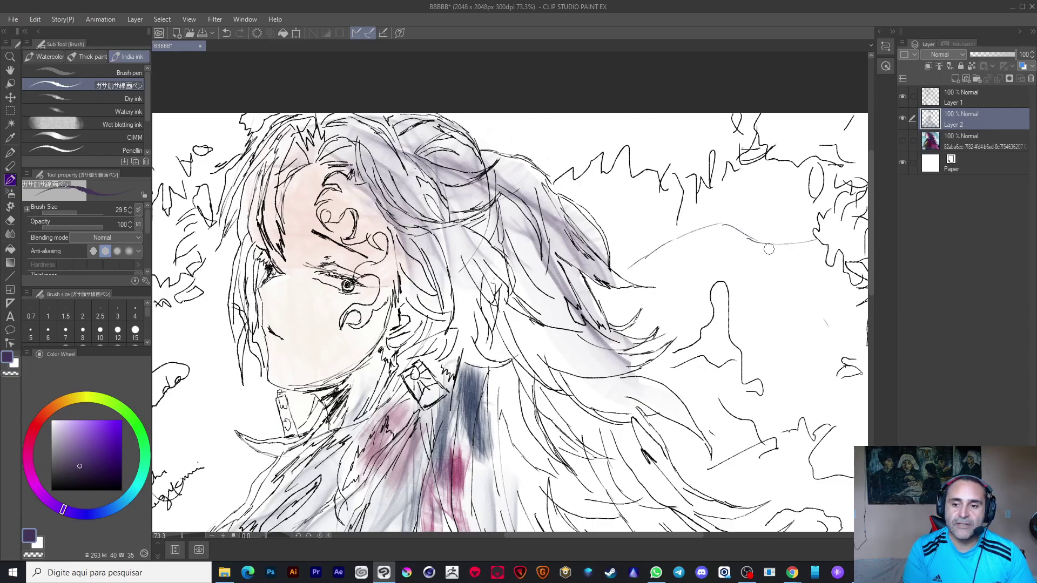
pyautogui.moveTo(659, 256)
pyautogui.mouseDown()
pyautogui.moveTo(701, 275)
pyautogui.moveTo(773, 247)
pyautogui.mouseUp()
pyautogui.moveTo(685, 236)
pyautogui.mouseDown()
pyautogui.moveTo(714, 255)
pyautogui.moveTo(717, 239)
pyautogui.moveTo(699, 243)
pyautogui.moveTo(703, 252)
pyautogui.moveTo(692, 238)
pyautogui.moveTo(713, 213)
pyautogui.moveTo(769, 233)
pyautogui.mouseUp()
pyautogui.moveTo(637, 217)
pyautogui.mouseDown()
pyautogui.moveTo(734, 159)
pyautogui.moveTo(773, 184)
pyautogui.mouseUp()
# Undo all the trial wavy strands drawn behind the ponytail
pyautogui.hotkey('ctrl', 'z')
pyautogui.hotkey('ctrl', 'z')
pyautogui.hotkey('ctrl', 'z')
pyautogui.hotkey('ctrl', 'z')
pyautogui.hotkey('ctrl', 'z')
pyautogui.hotkey('ctrl', 'z')
pyautogui.hotkey('ctrl', 'z')
pyautogui.hotkey('ctrl', 'z')
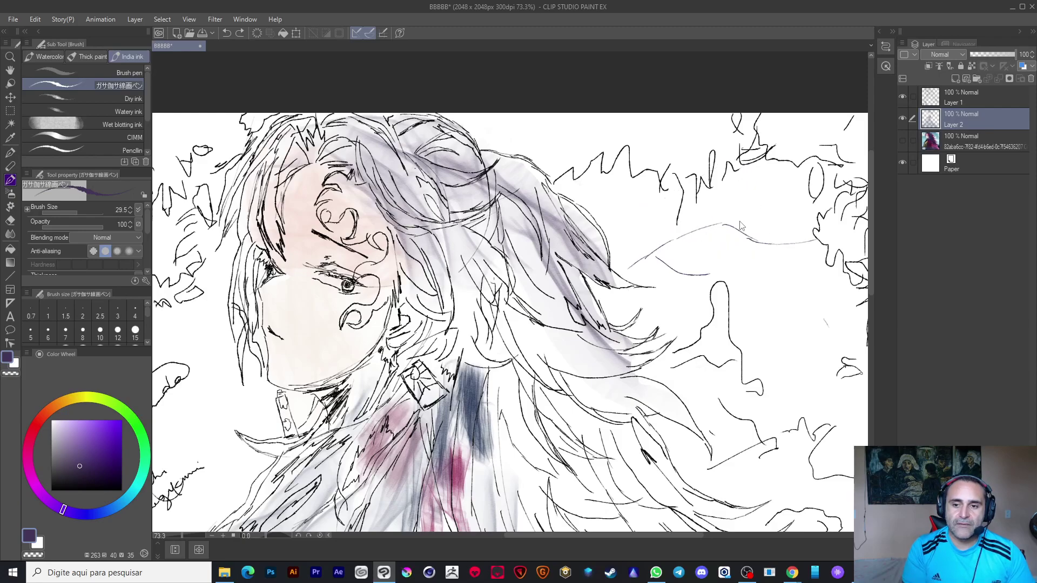
pyautogui.hotkey('ctrl', 'z')
pyautogui.hotkey('ctrl', 'z')
pyautogui.hotkey('ctrl', 'z')
pyautogui.hotkey('ctrl', 'z')
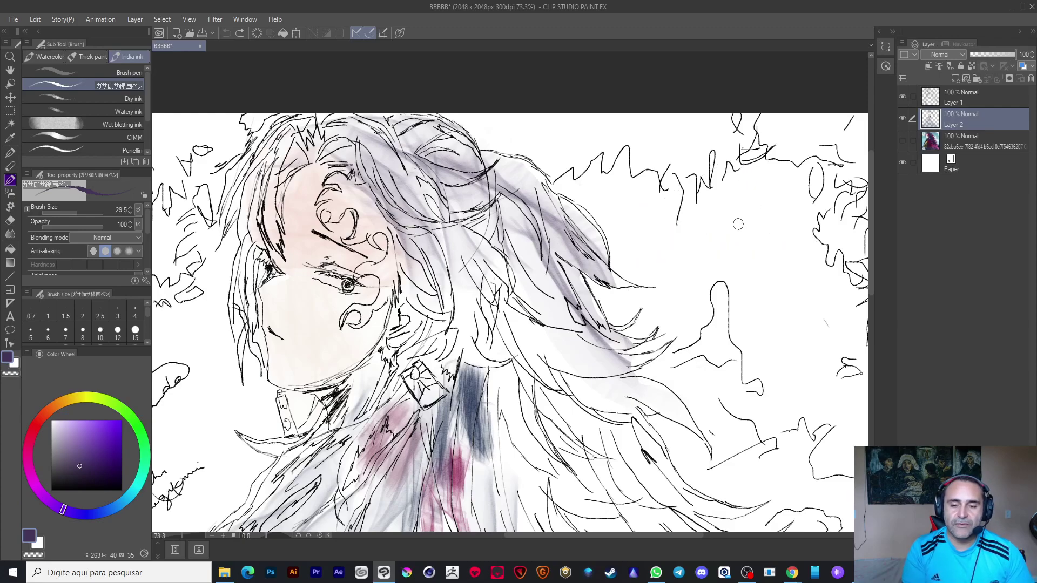
# Look over the whole BBBBB drawing and close CLIP STUDIO PAINT
pyautogui.moveTo(475, 220)
pyautogui.mouseDown()
pyautogui.moveTo(549, 153)
pyautogui.moveTo(529, 178)
pyautogui.mouseUp()
pyautogui.moveTo(448, 249)
pyautogui.mouseDown()
pyautogui.moveTo(458, 223)
pyautogui.moveTo(441, 252)
pyautogui.mouseUp()
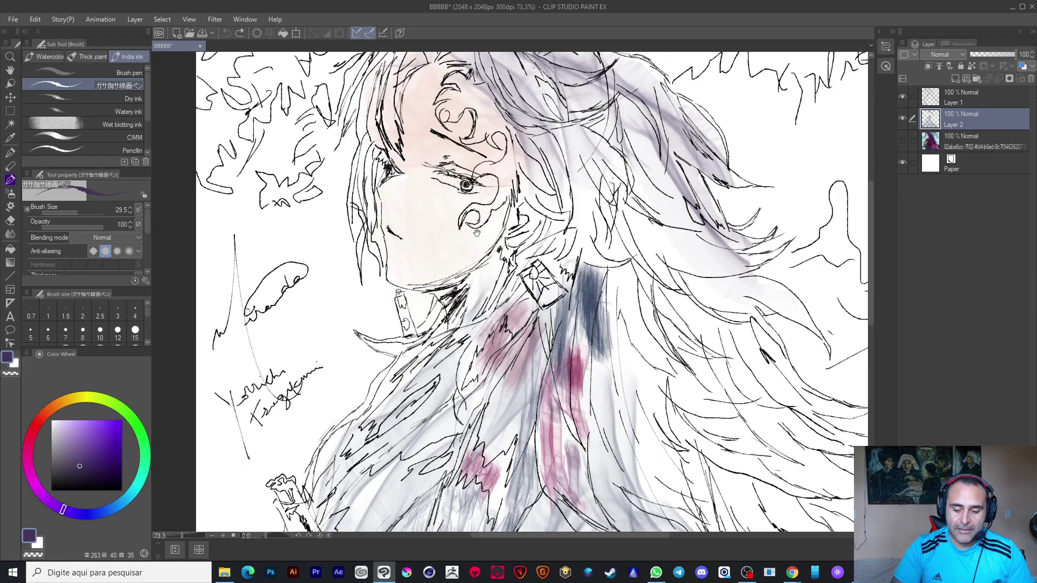
pyautogui.scroll(-3, 477, 233)
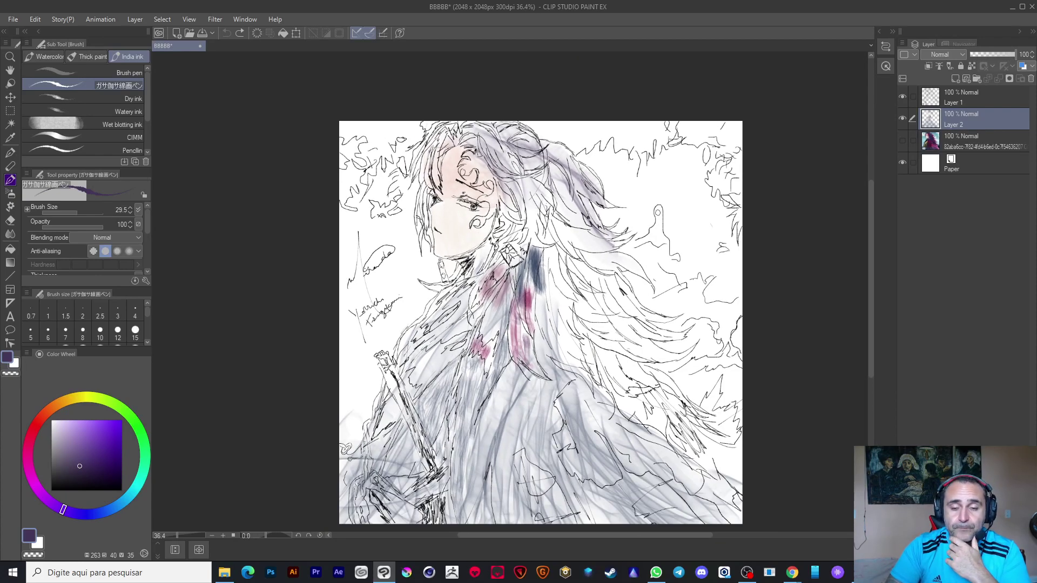
pyautogui.click(1031, 6)
# Examine the finished line art in BBBBB.png in the Photos viewer
pyautogui.click(538, 216)
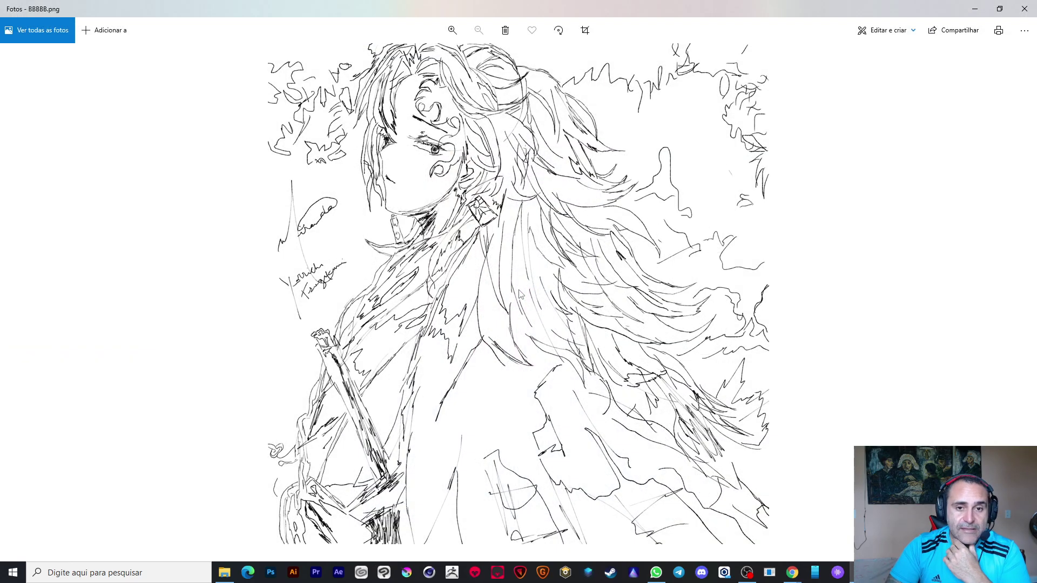
pyautogui.scroll(2, 518, 291)
pyautogui.scroll(-2, 518, 292)
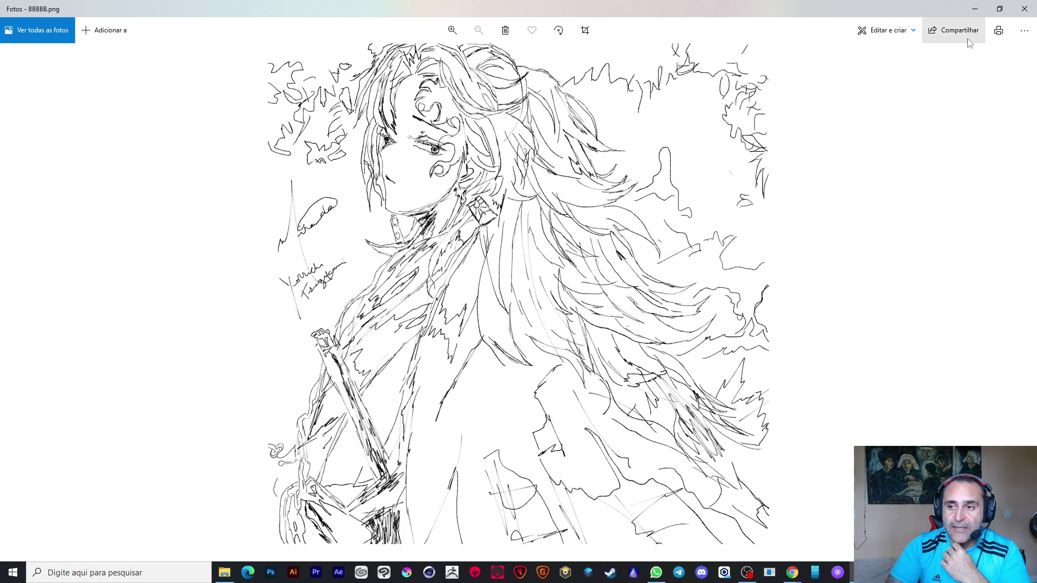
# Close the image viewer and the "Projetos desenhos" folder, and switch to the Ando Hiroshige search results in Chrome
pyautogui.click(1024, 9)
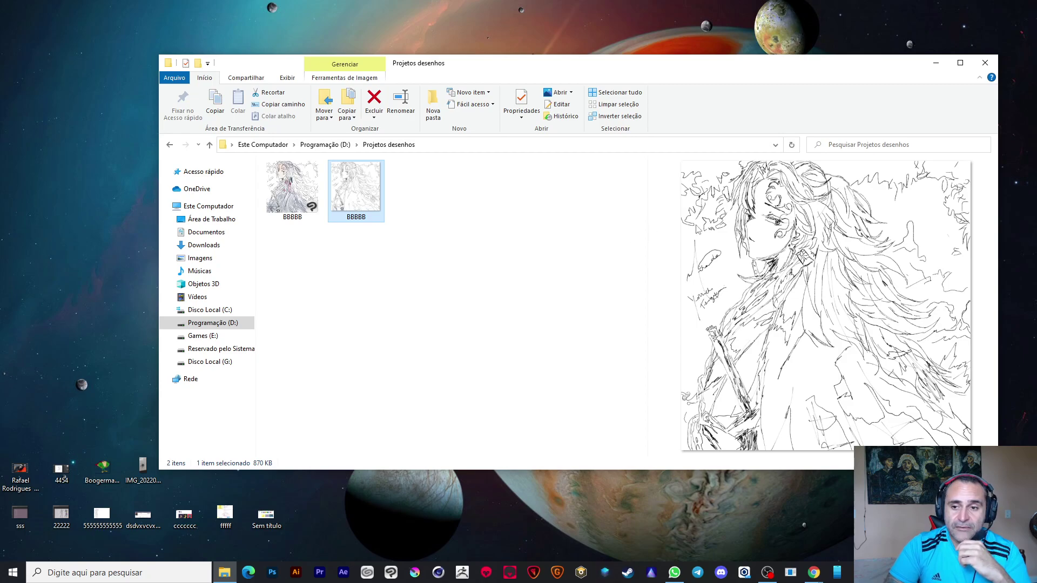
pyautogui.click(985, 64)
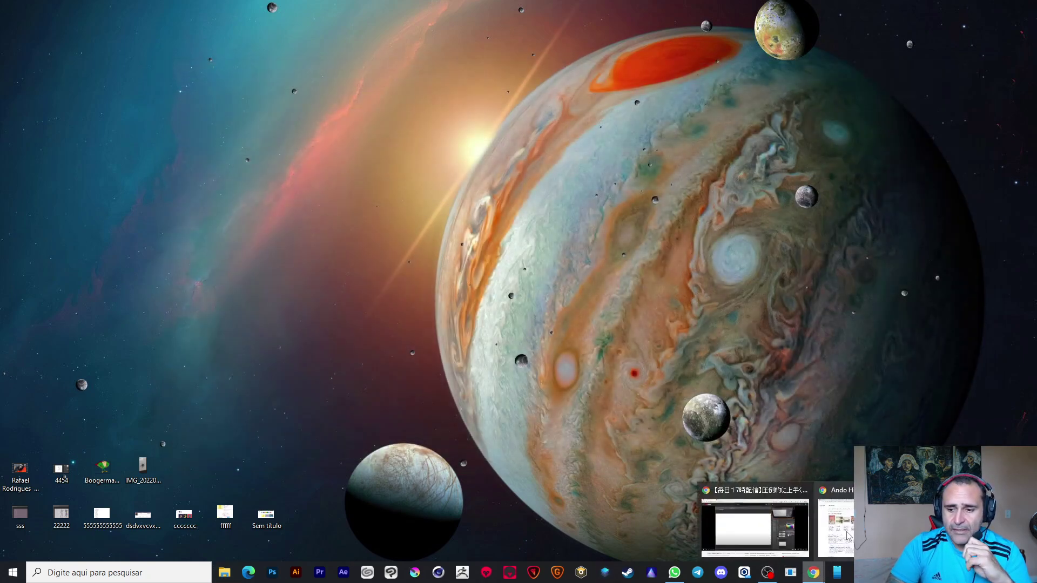
pyautogui.click(818, 573)
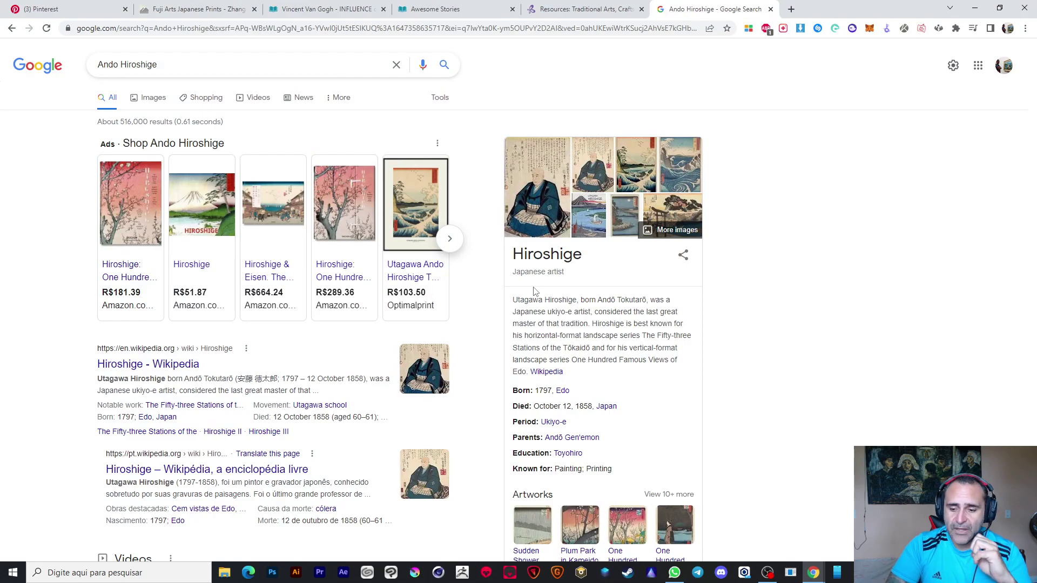